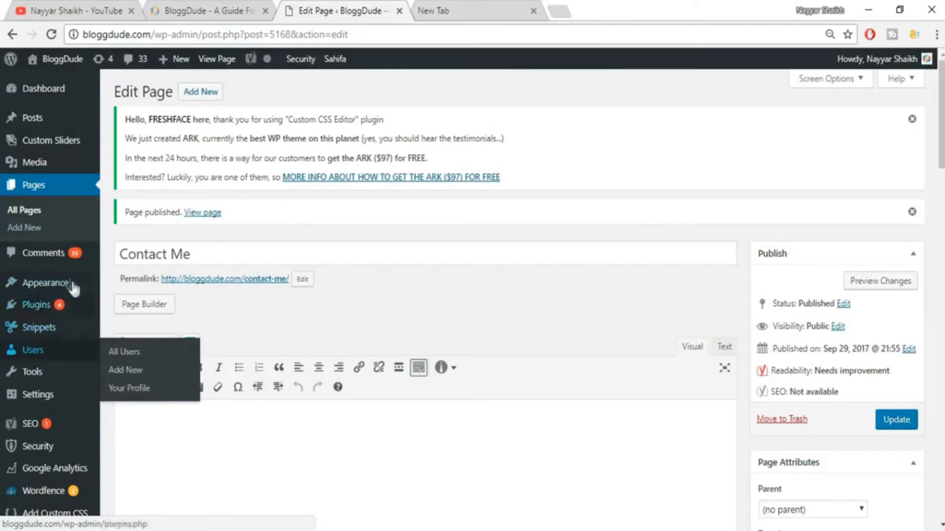
Find the plugin with the search "wpforms" and install and activate Contact Form by WPForms.
mouse_move(45, 310)
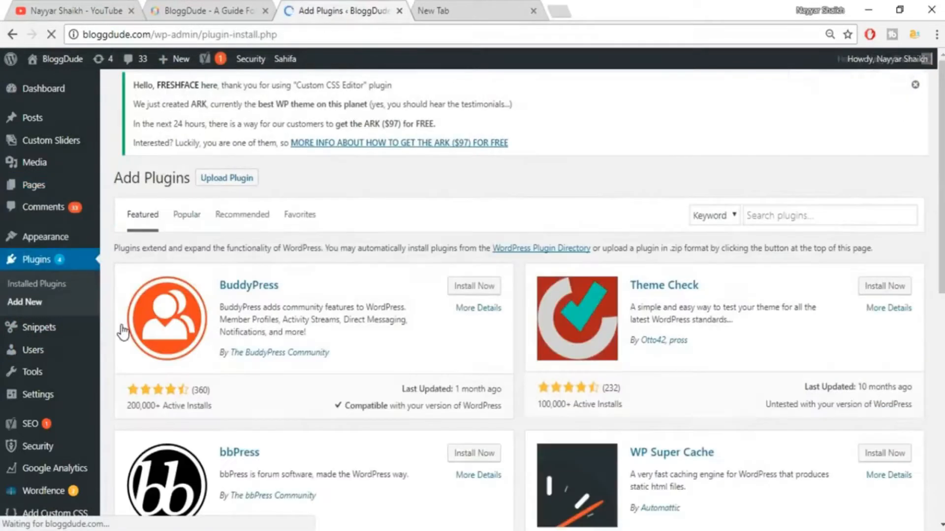
left_click(827, 217)
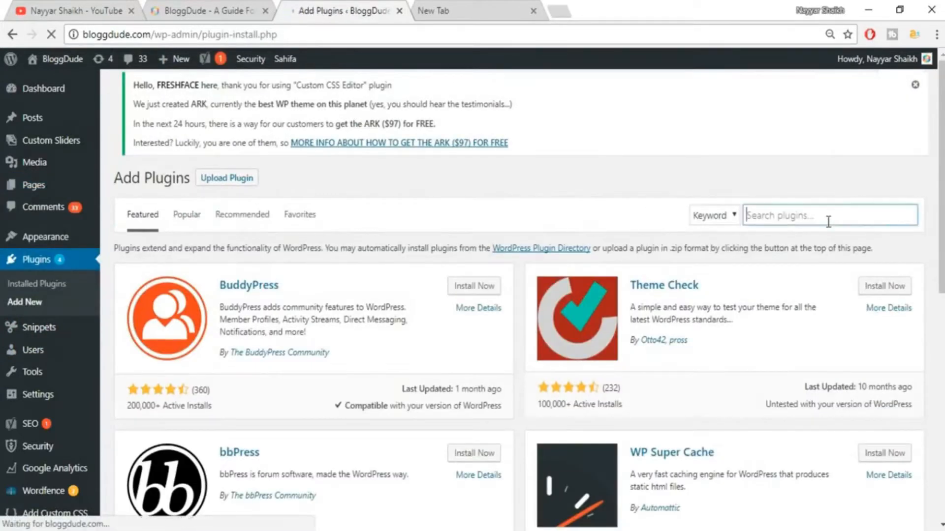
type("wpforms")
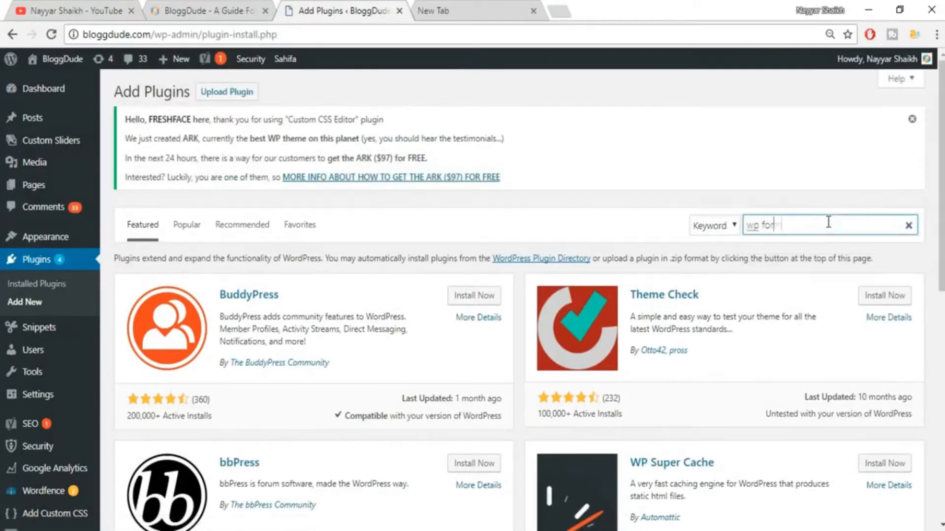
left_click(475, 296)
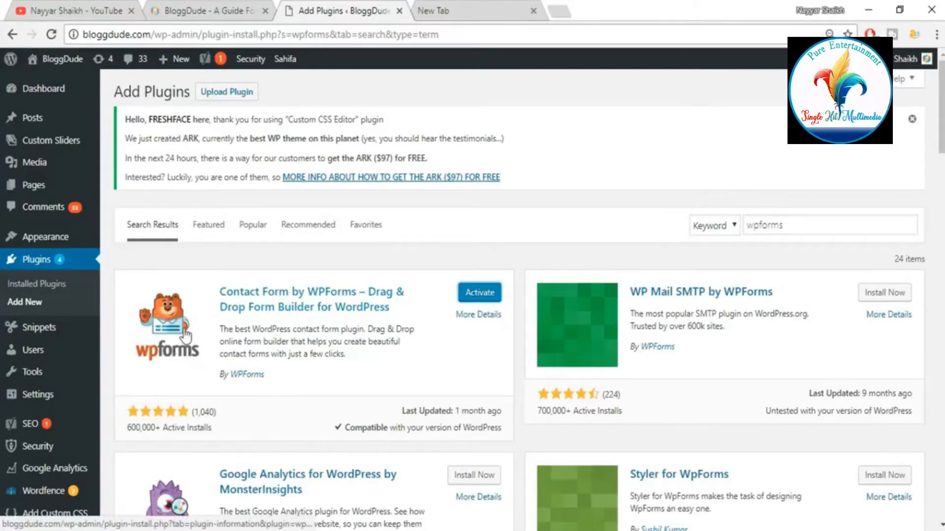
left_click(480, 295)
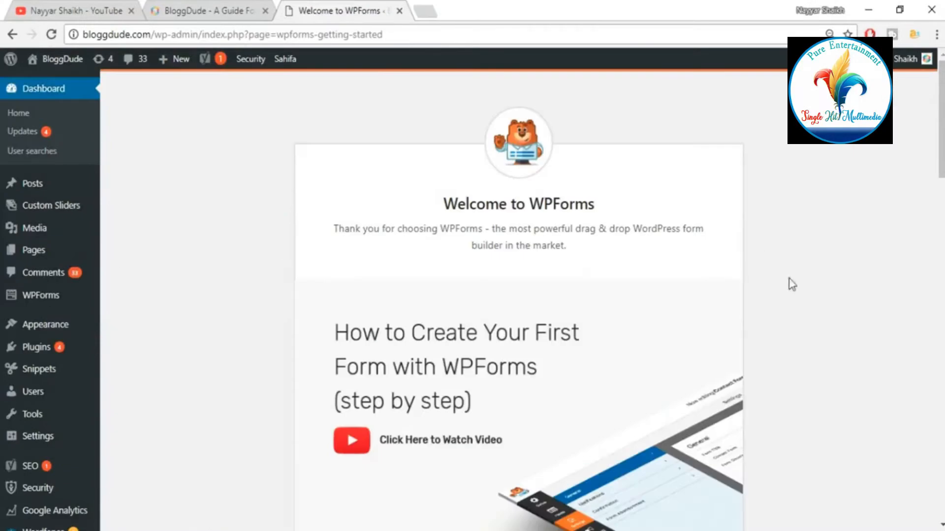
Look over the WPForms welcome page and start adding a new form.
scroll(780, 284, "down", 15)
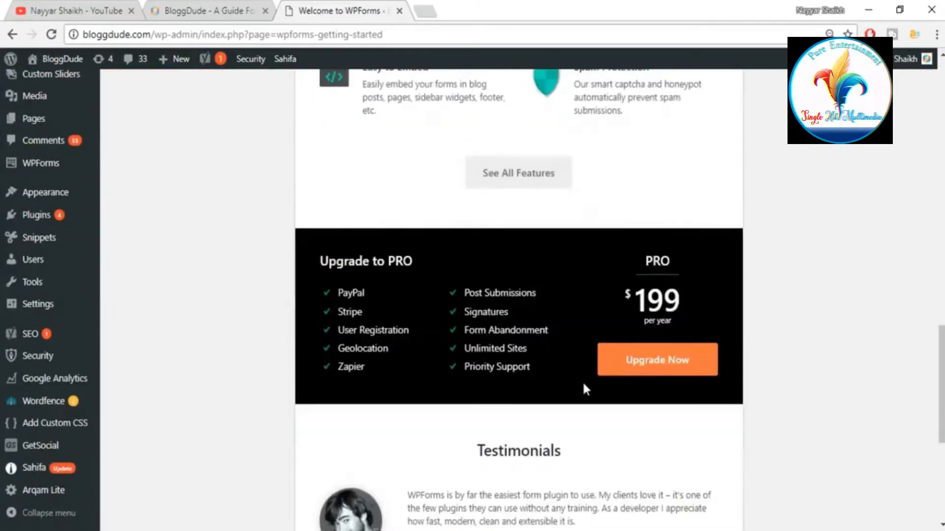
scroll(685, 312, "up", 15)
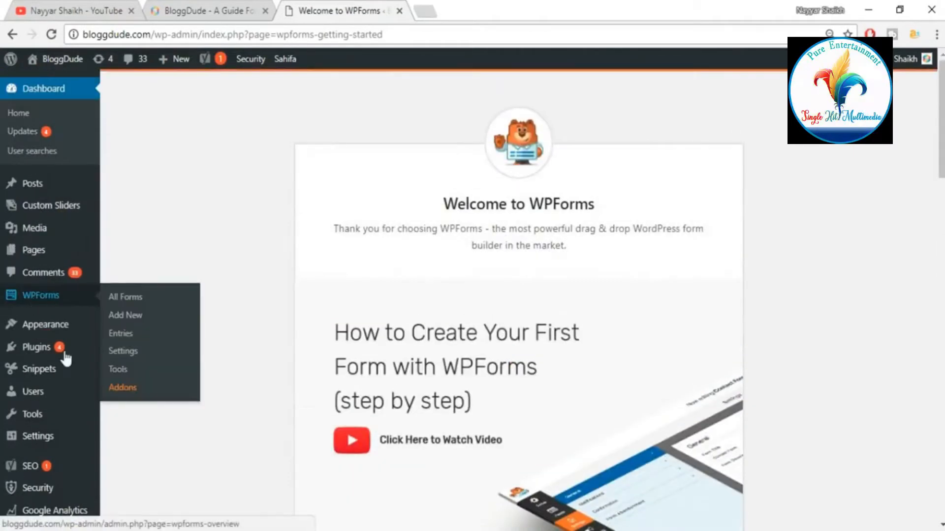
mouse_move(53, 379)
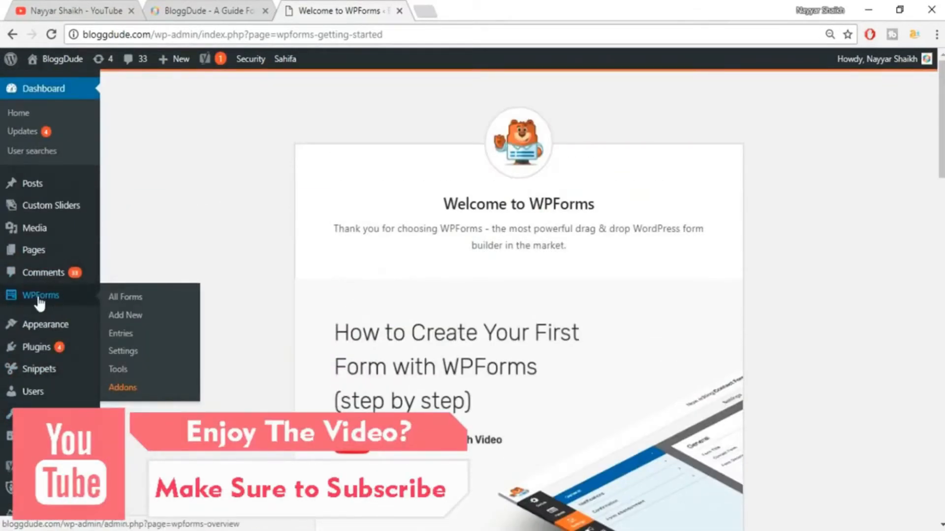
left_click(129, 317)
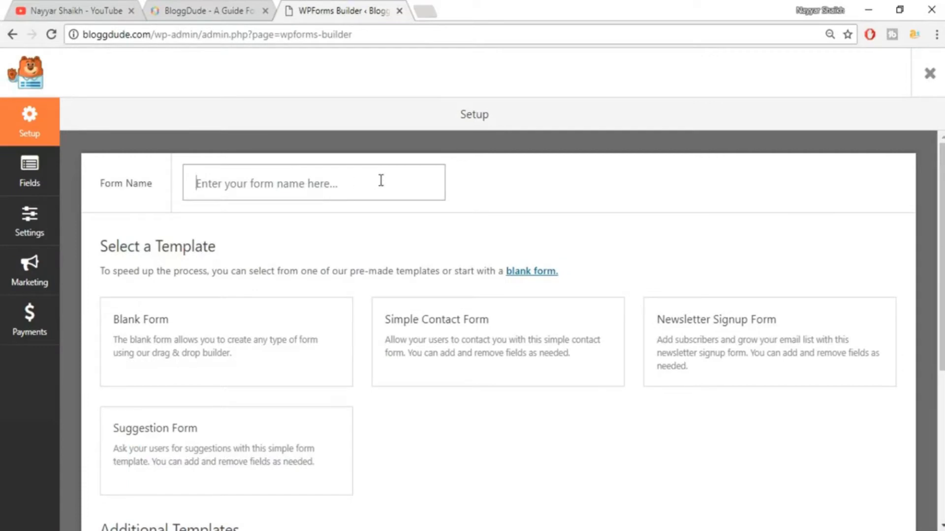
Enter "Form 1" as the form name and look through the available form templates.
type("For")
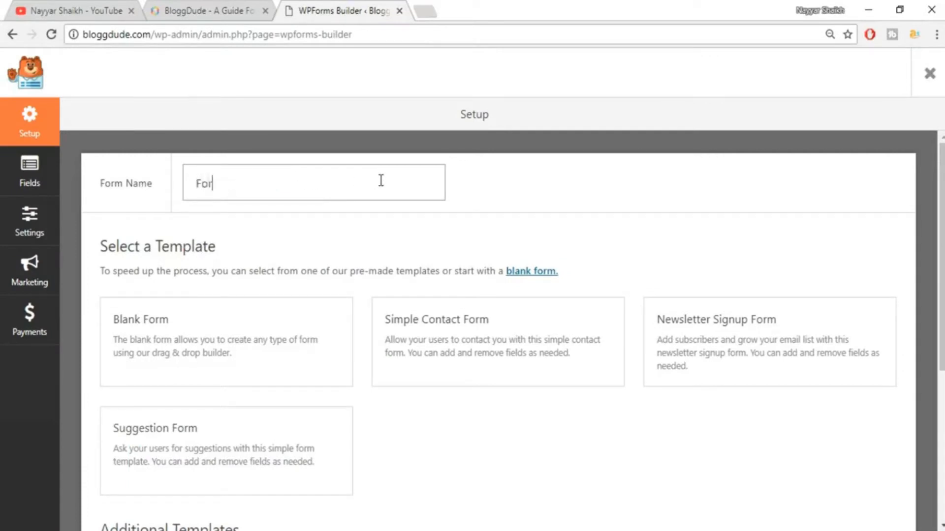
type("m 1")
scroll(716, 211, "down", 2)
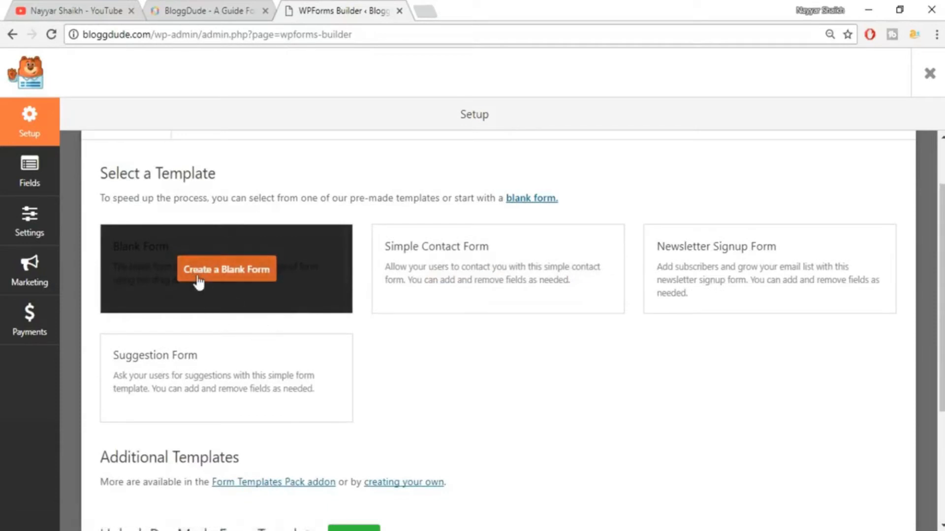
mouse_move(751, 286)
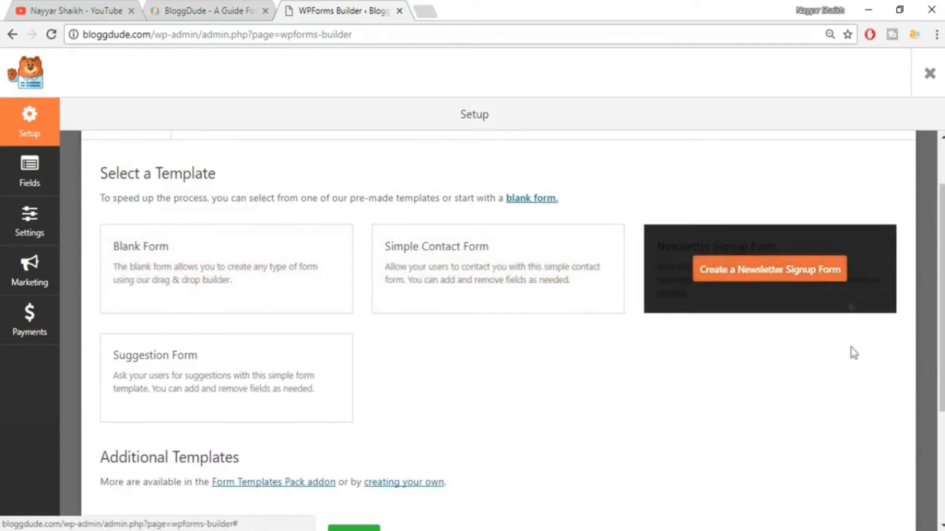
scroll(765, 341, "down", 1)
scroll(766, 341, "down", 3)
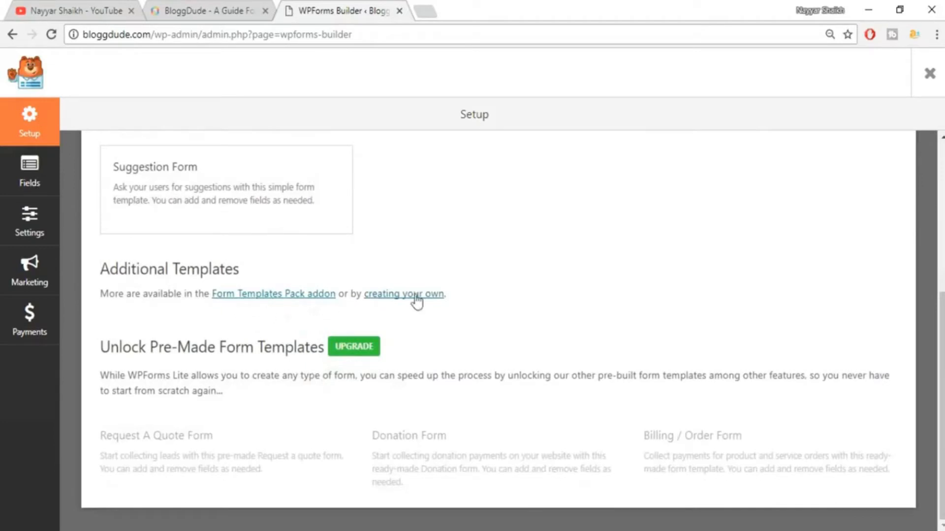
scroll(669, 298, "up", 5)
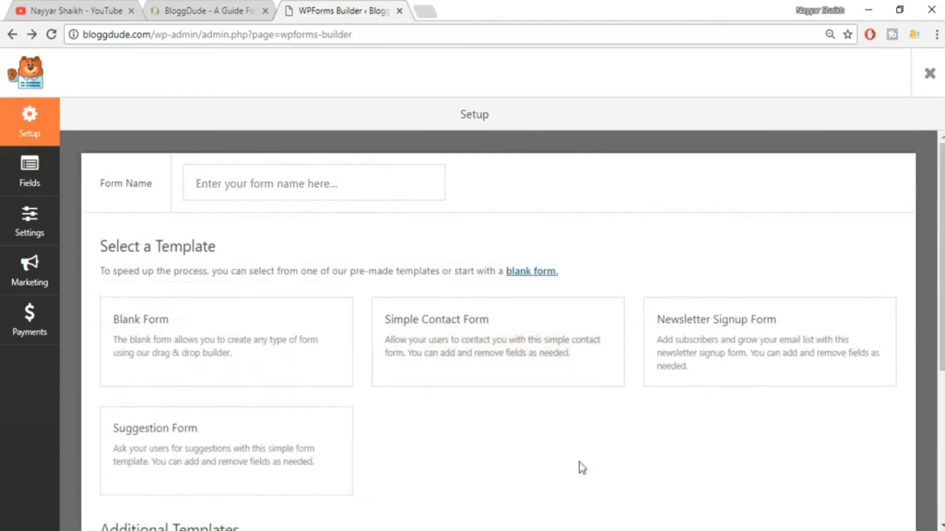
Create a form from the Simple Contact Form template and review its fields.
mouse_move(494, 365)
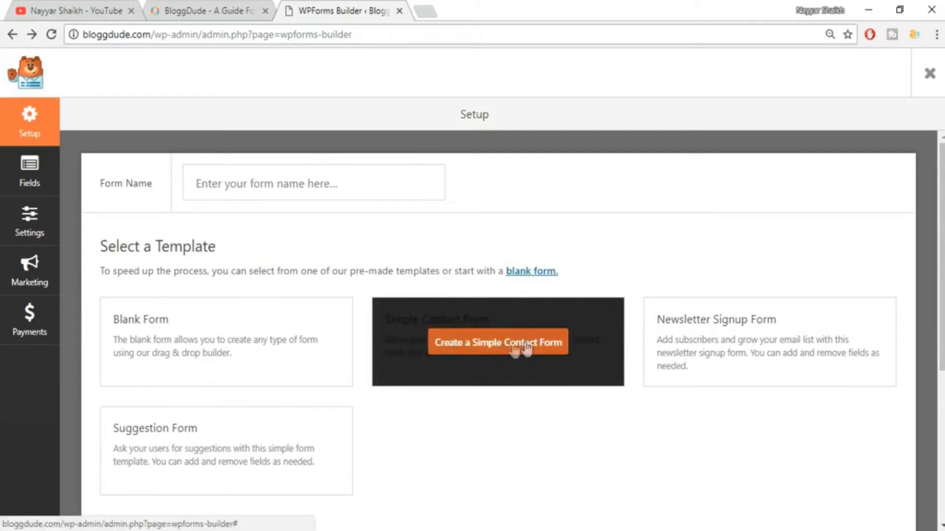
left_click(485, 344)
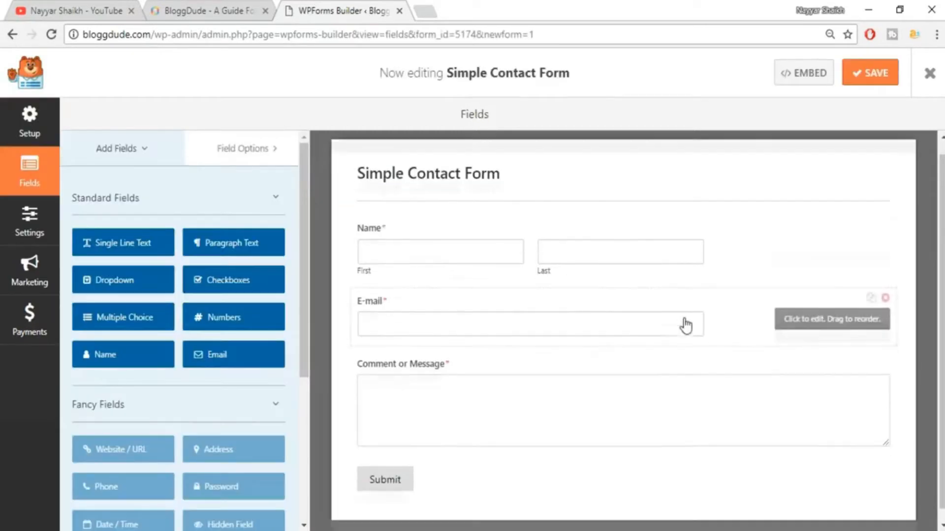
scroll(696, 355, "up", 1)
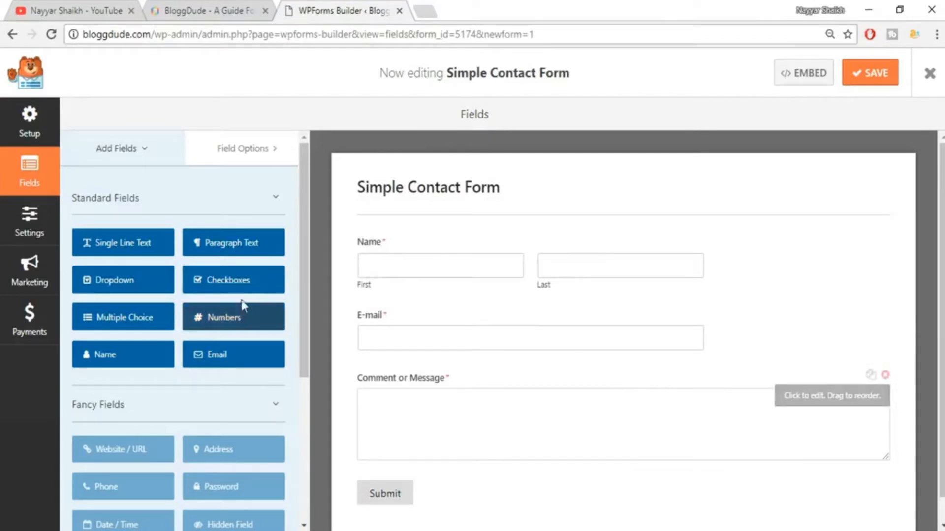
scroll(462, 420, "down", 1)
scroll(492, 441, "up", 1)
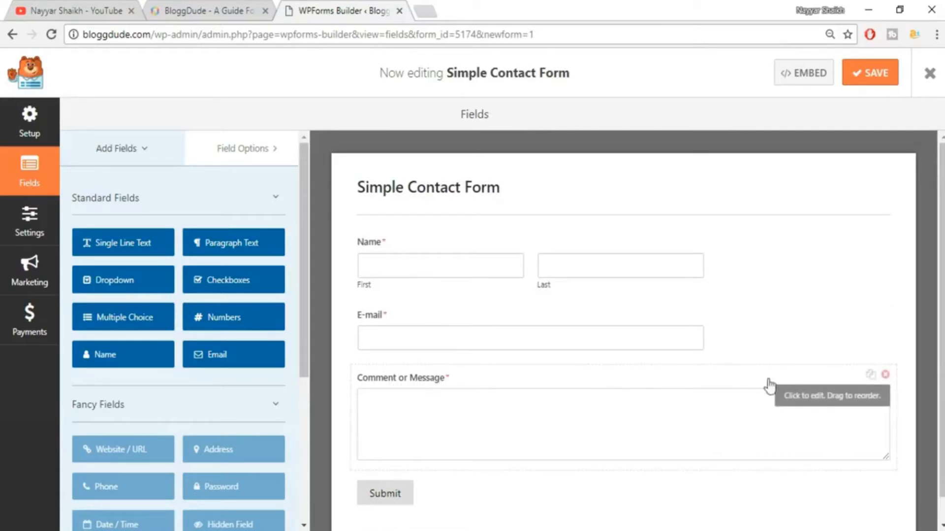
Delete the Comment or Message field from the form and add a Paragraph Text field in its place.
left_click(886, 375)
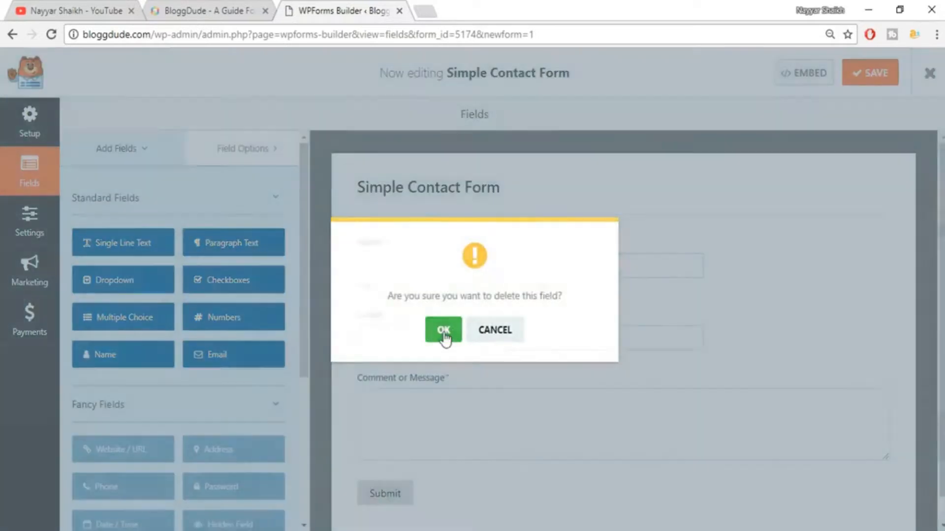
left_click(442, 329)
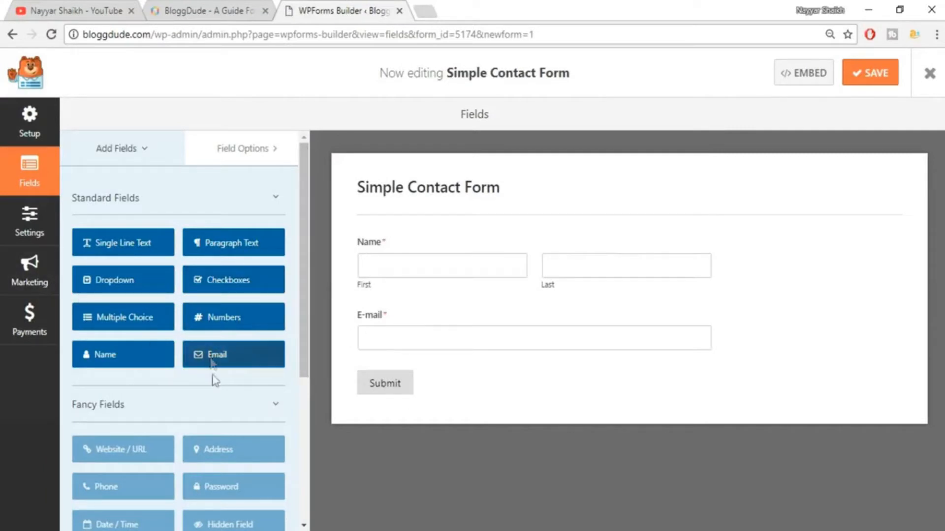
left_click(239, 253)
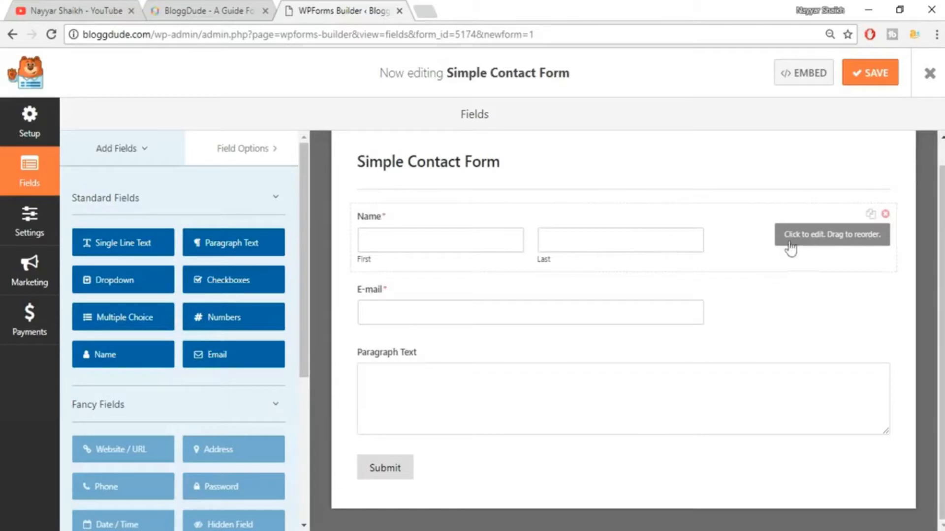
Set the Name field's format to Simple.
left_click(828, 249)
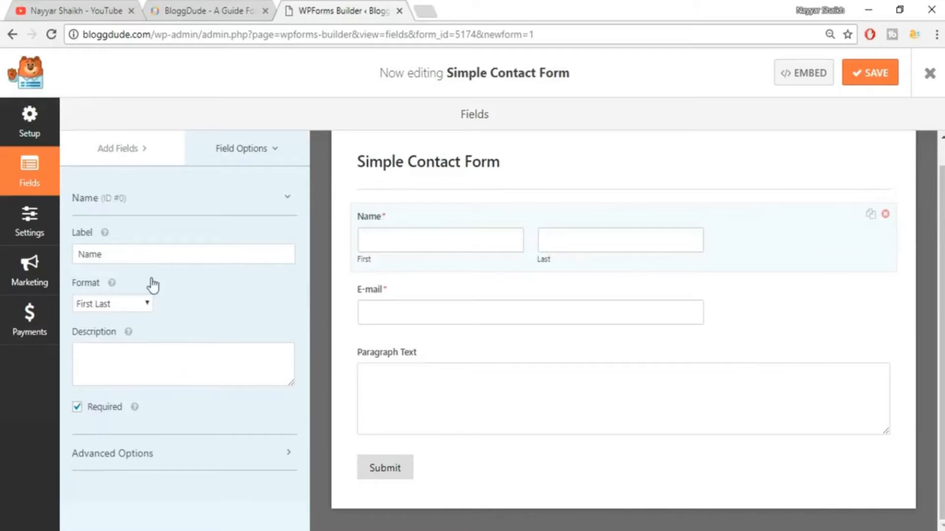
left_click(137, 306)
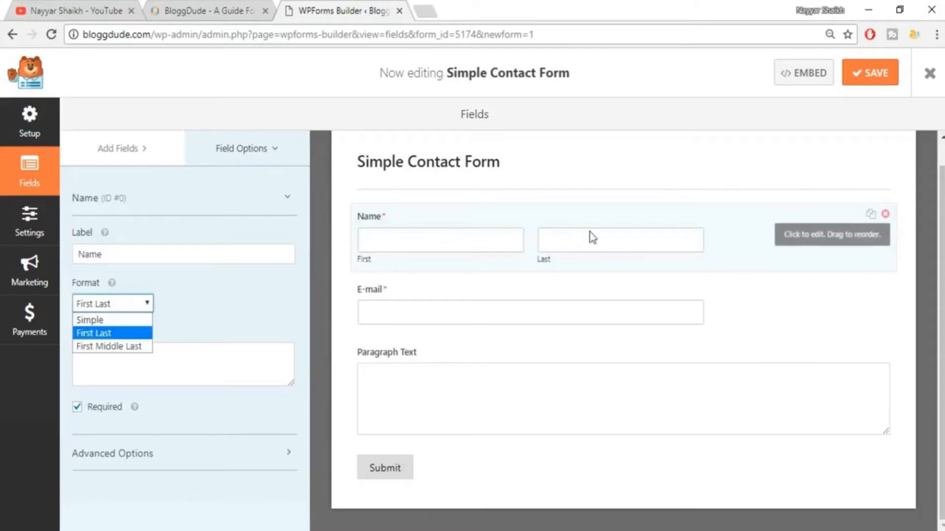
left_click(107, 321)
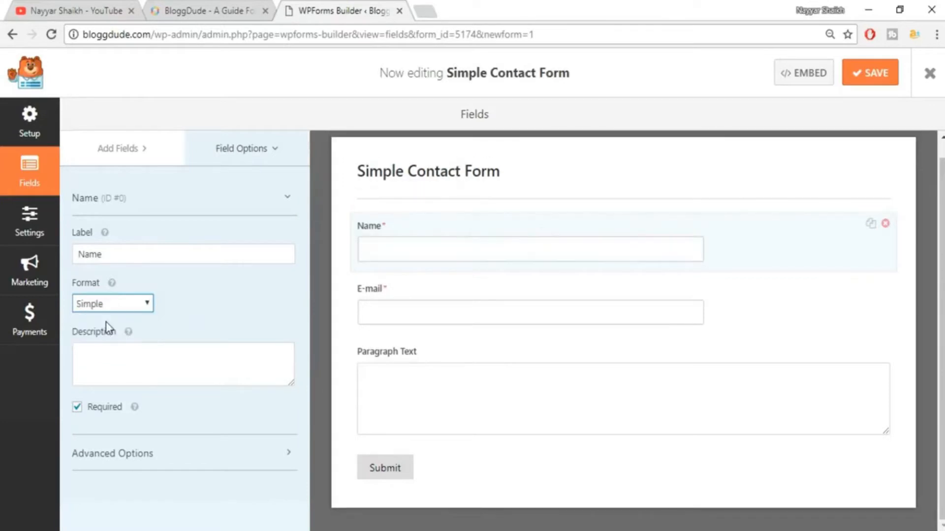
Try the First Middle Last format on the Name field, return it to Simple, and try making the field optional.
left_click(123, 302)
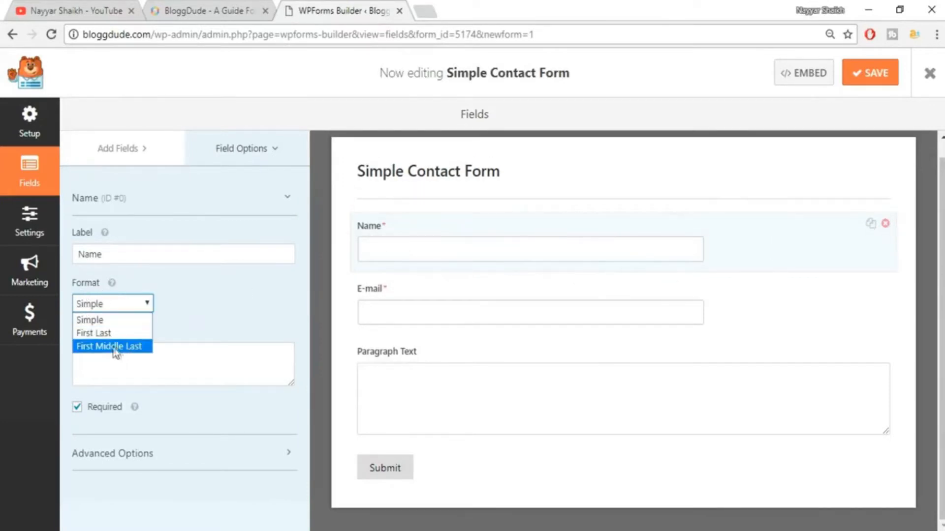
left_click(115, 350)
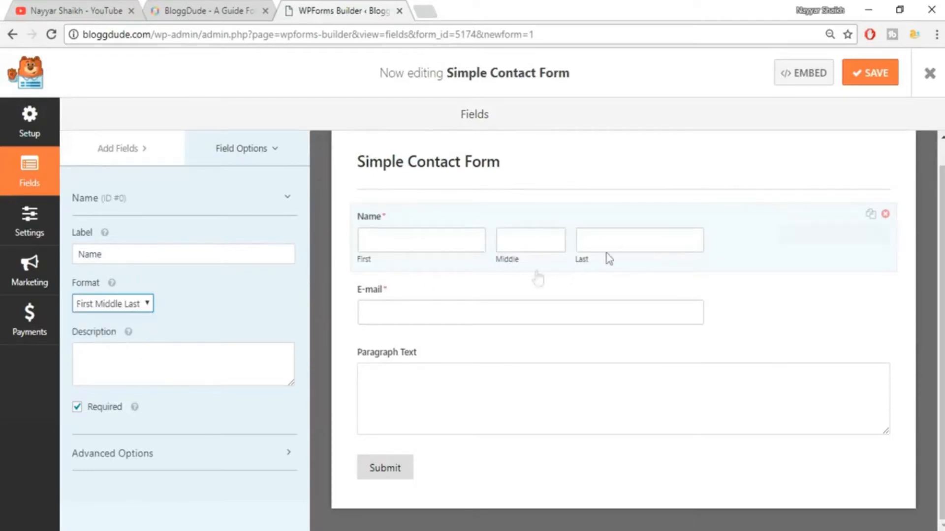
left_click(101, 305)
left_click(101, 321)
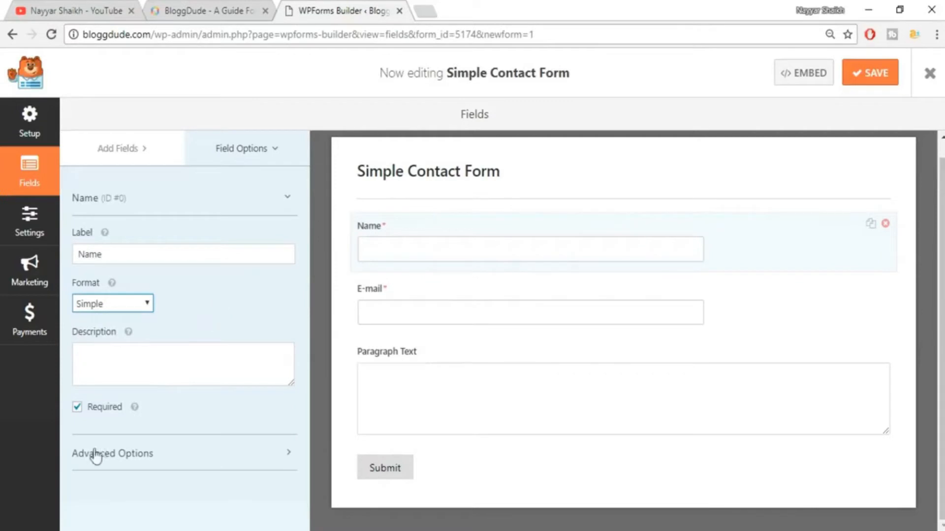
left_click(78, 408)
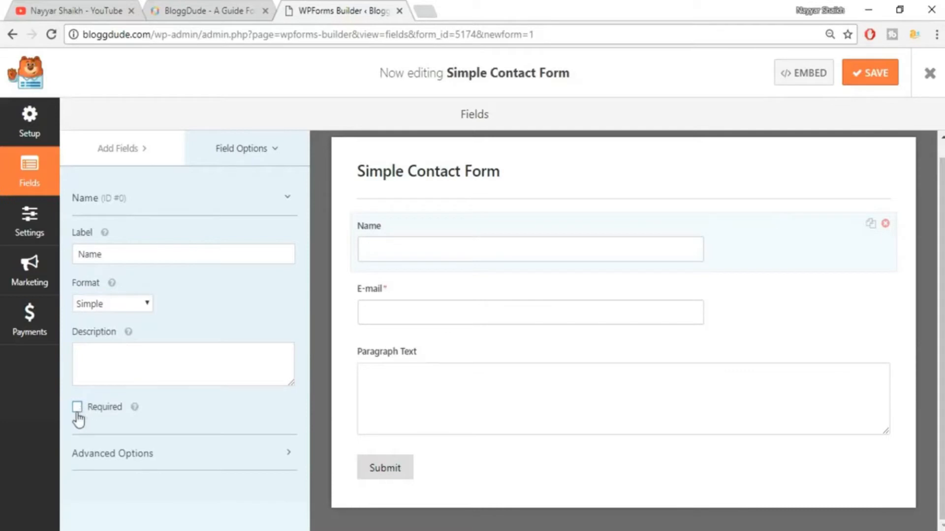
In the Name field's advanced options, set the field size to Small and the placeholder to "Enter Your Name".
left_click(134, 450)
scroll(211, 441, "down", 3)
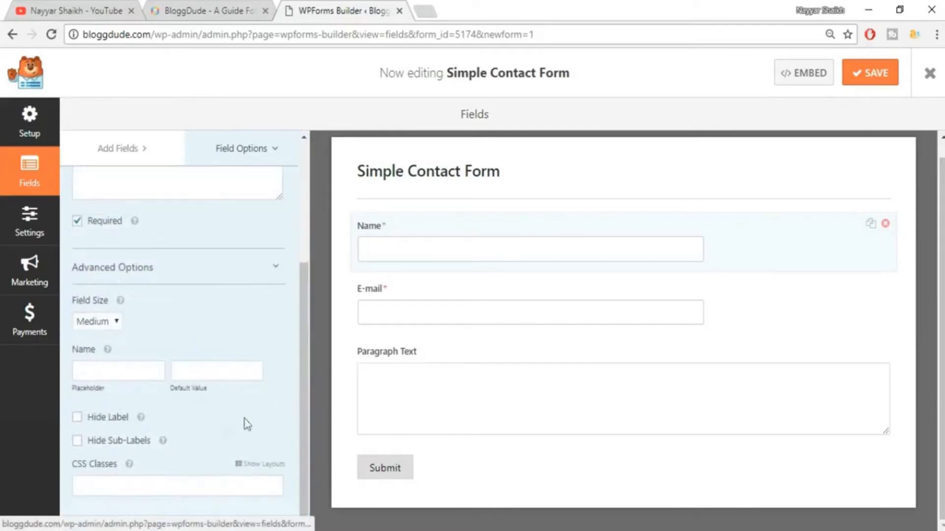
left_click(115, 323)
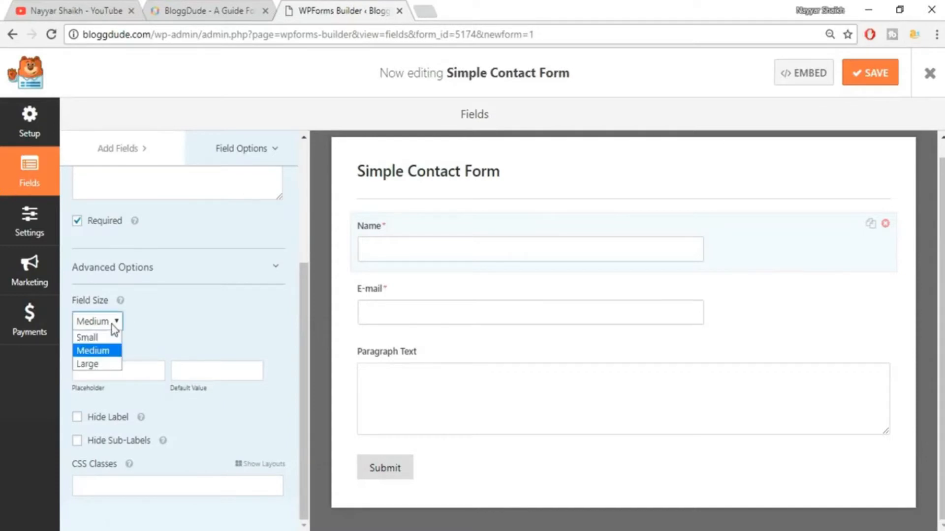
left_click(105, 342)
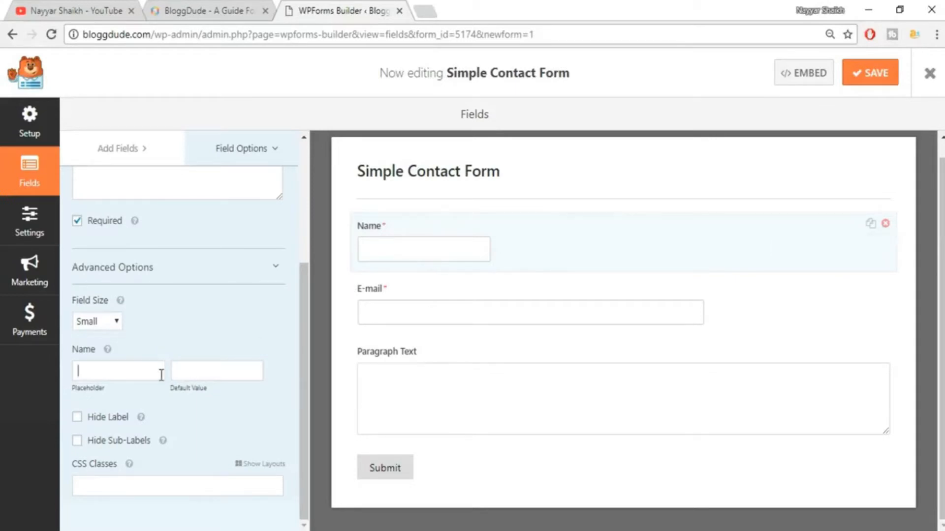
type("ter Your Name")
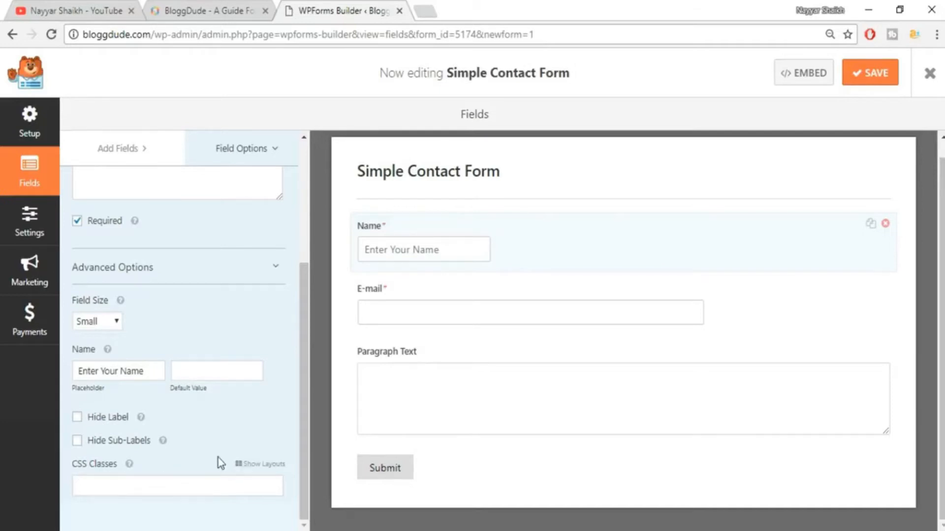
Change the E-mail field's label to "Mail Address:" and set its description to "Please Enter your Mail Address.".
scroll(215, 373, "up", 4)
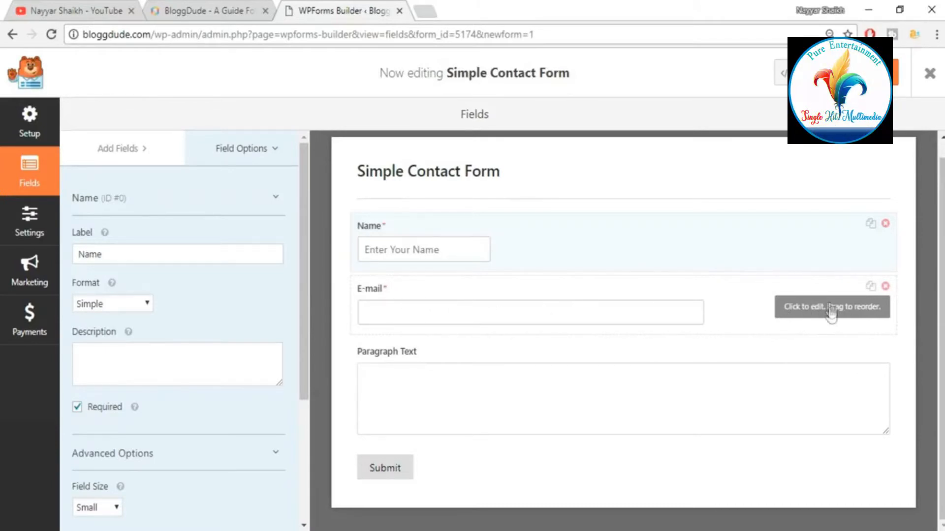
left_click(821, 317)
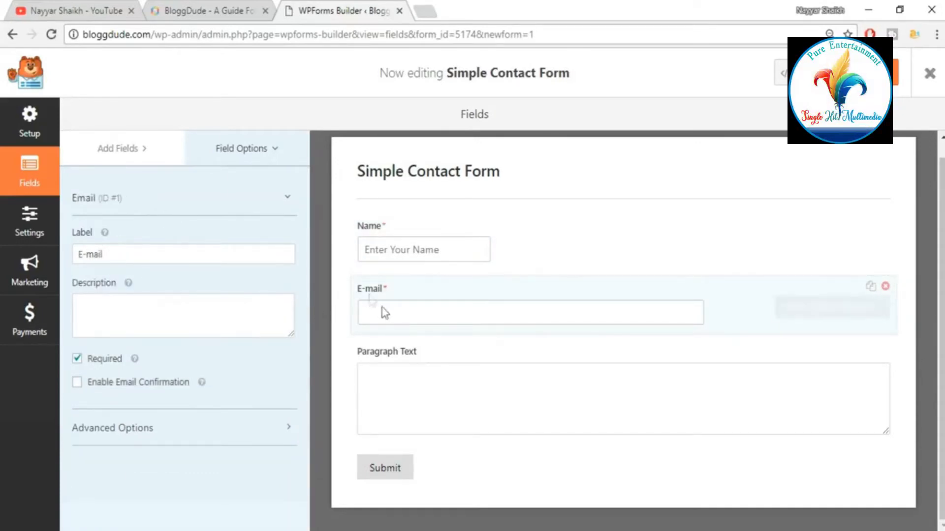
left_click_drag(81, 254, 51, 264)
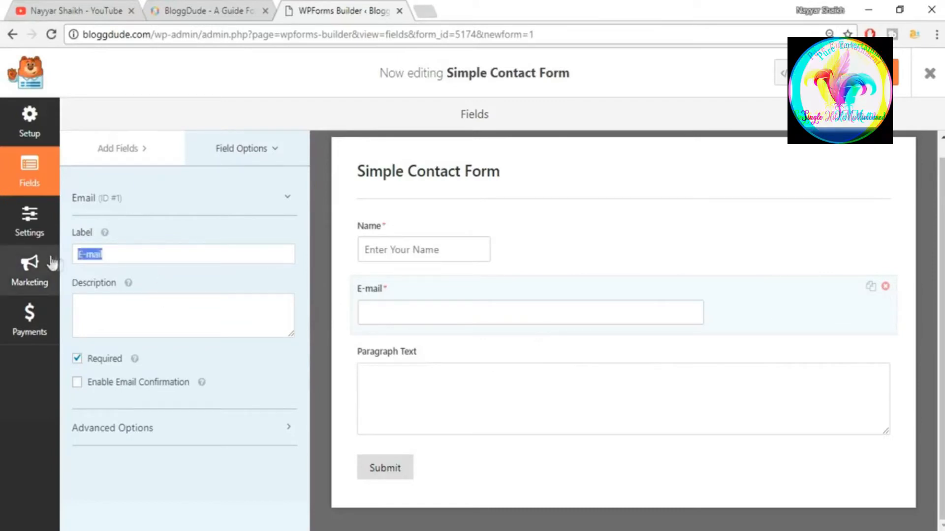
type("Ma")
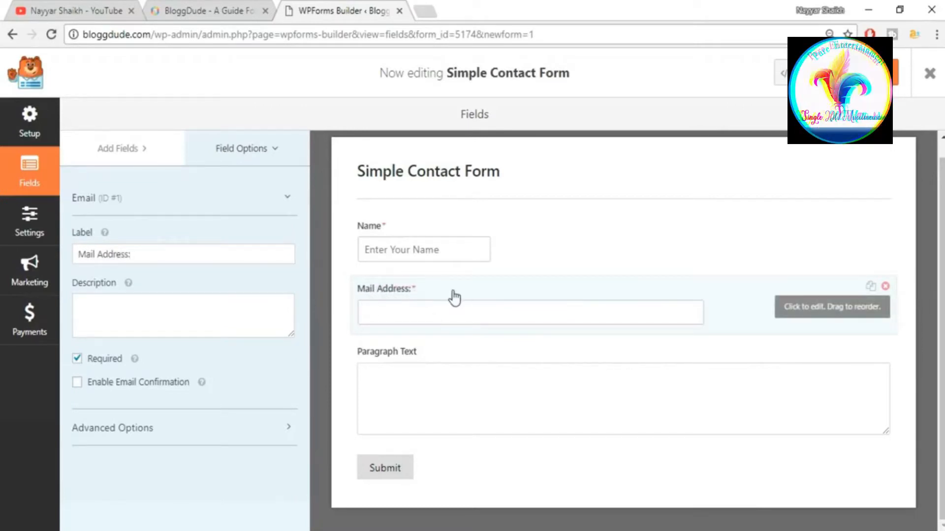
left_click(213, 312)
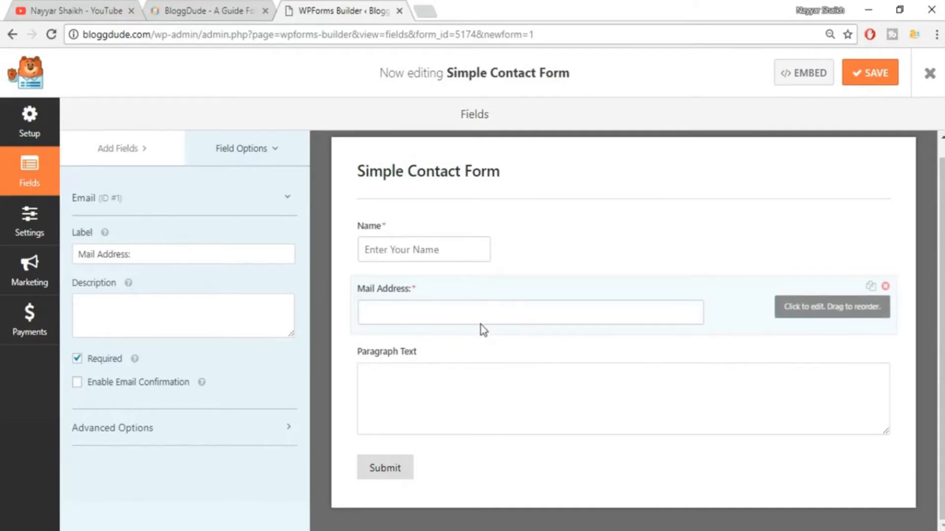
type("Please Enter your Mail Address.")
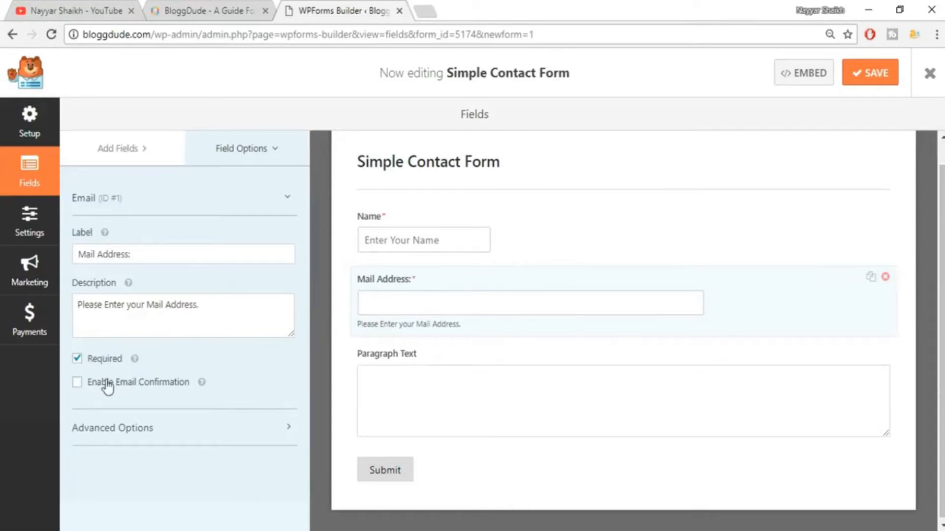
Enable email confirmation on the Mail Address field, keep its size at Medium, and set the confirmation placeholder text to "Enter Code Here".
left_click(104, 386)
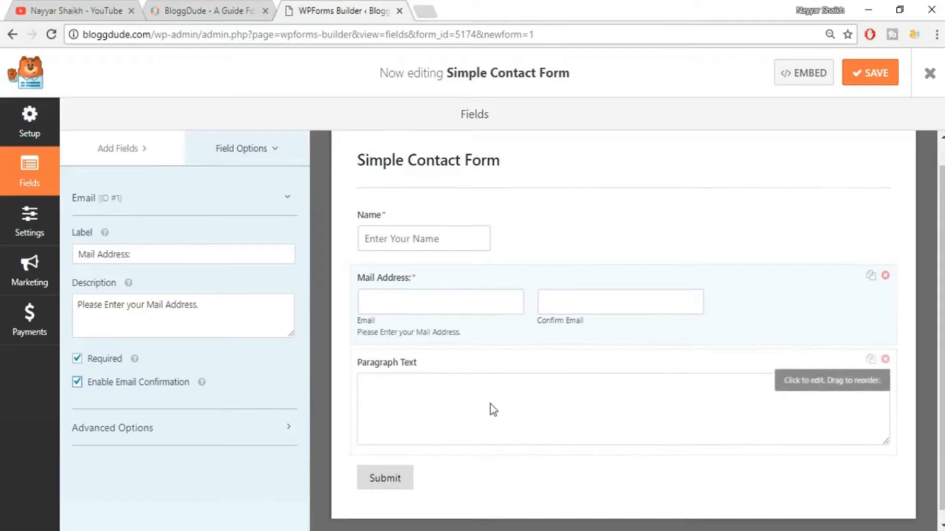
scroll(492, 407, "down", 1)
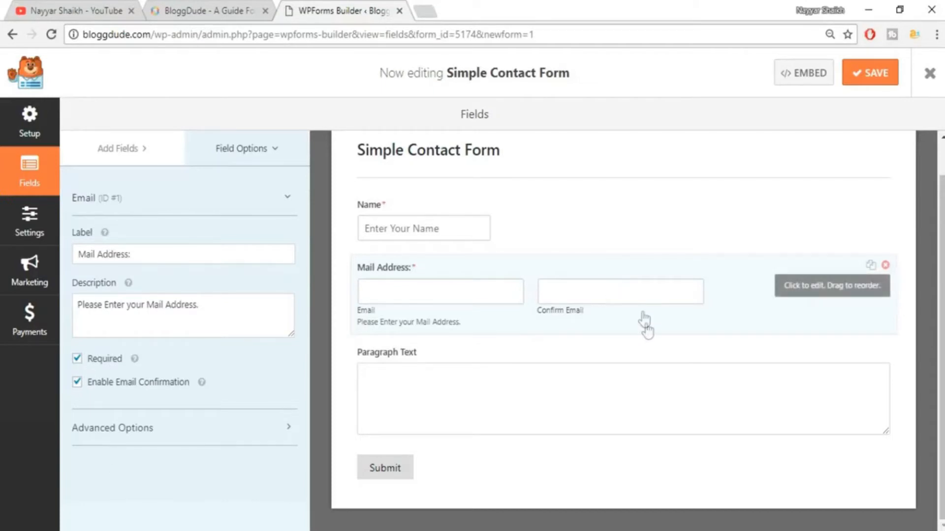
left_click(236, 427)
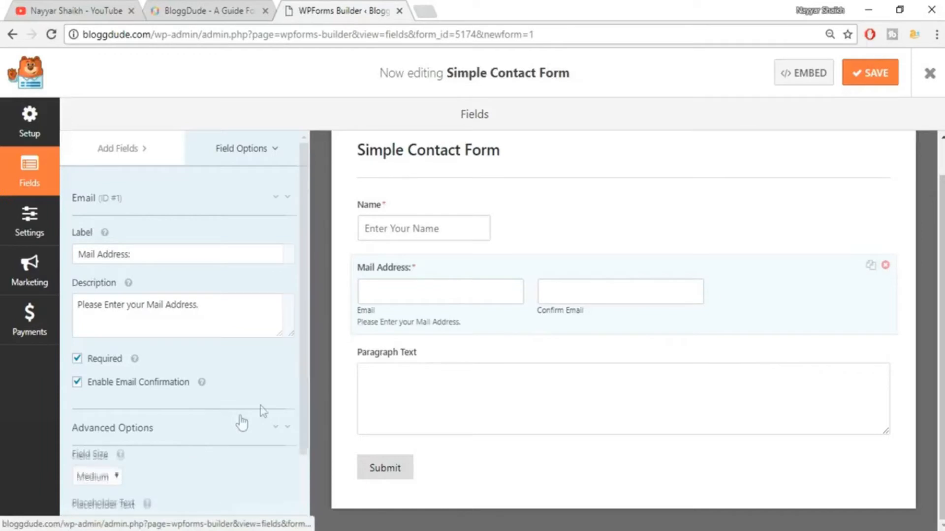
scroll(261, 412, "down", 3)
left_click(105, 343)
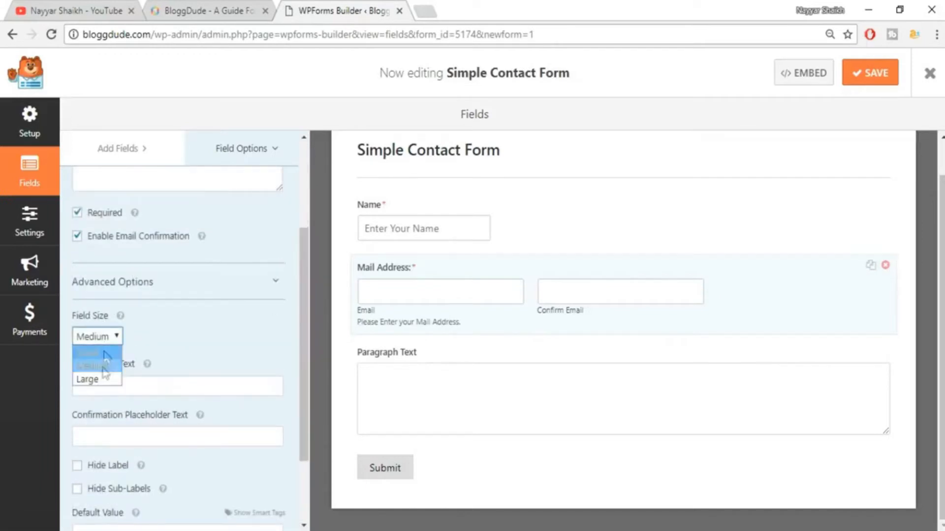
left_click(90, 368)
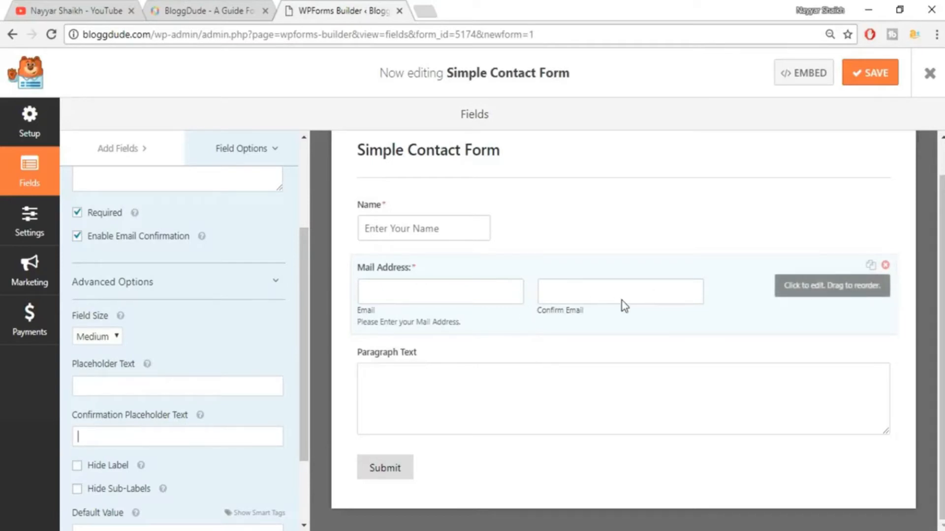
type("Code Here")
scroll(301, 476, "down", 2)
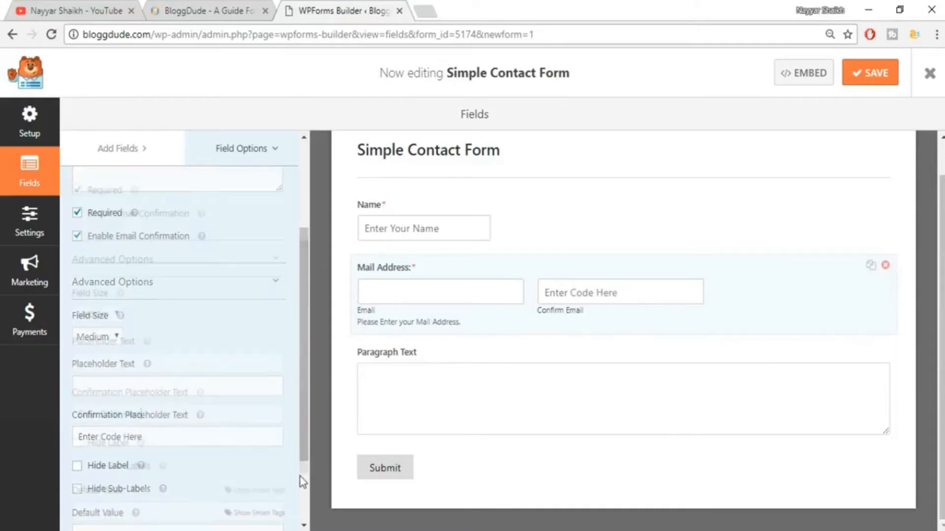
scroll(206, 461, "up", 3)
scroll(205, 464, "down", 3)
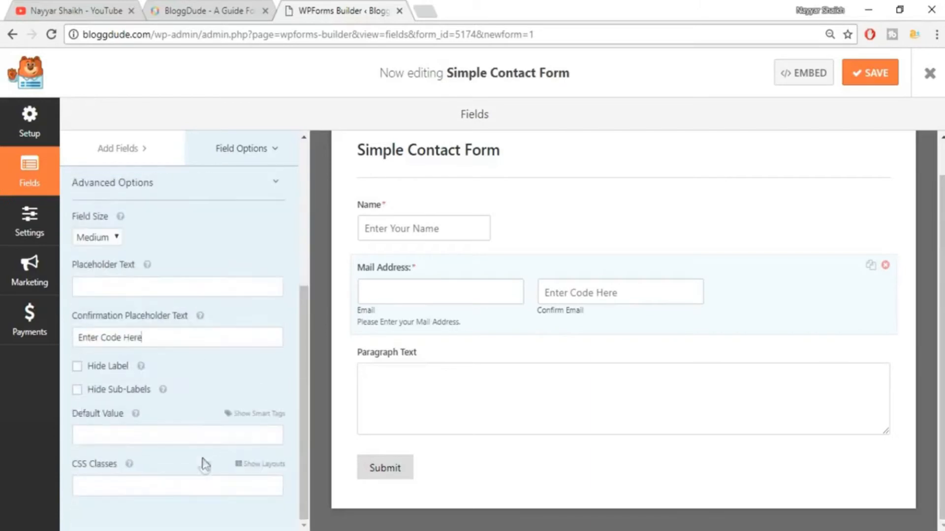
scroll(173, 476, "up", 5)
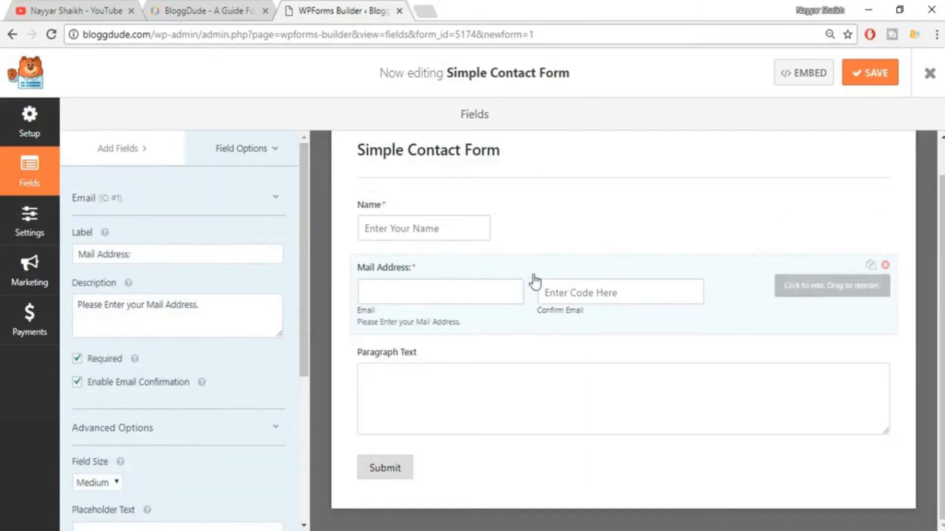
Change the Paragraph Text field's label to "Enter Your Message" and make the field required.
left_click(435, 350)
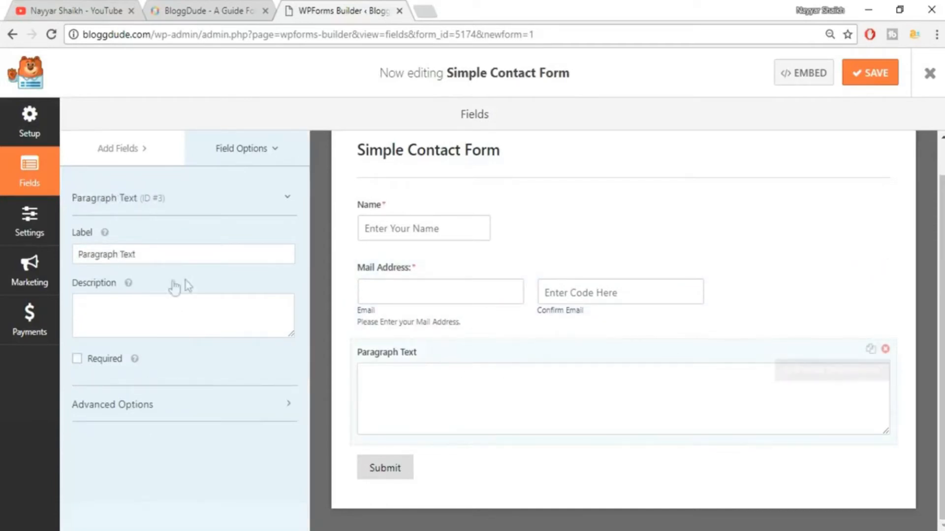
left_click_drag(164, 253, 44, 268)
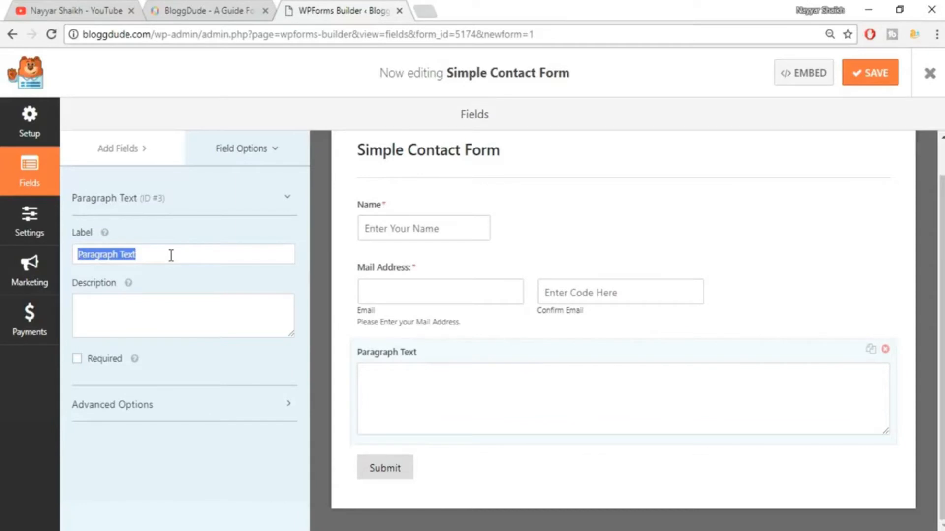
type("Enter Your Message")
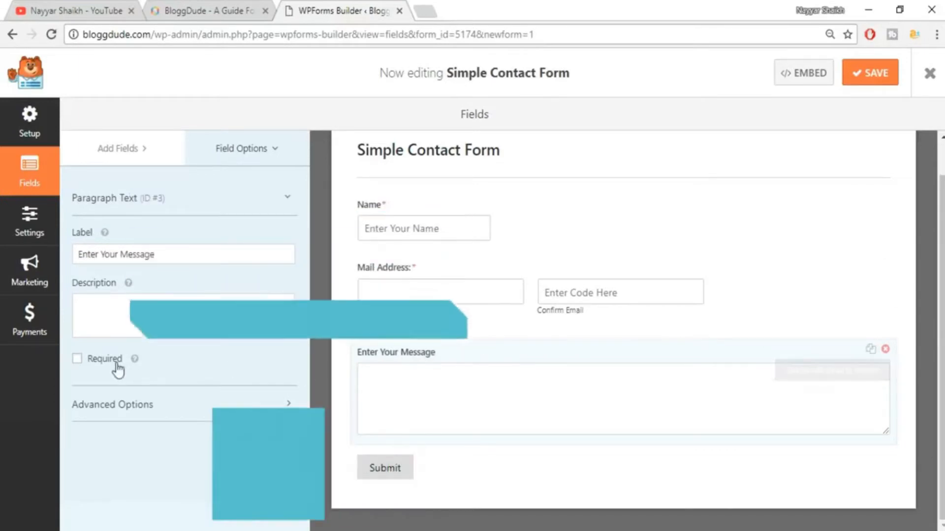
left_click(92, 366)
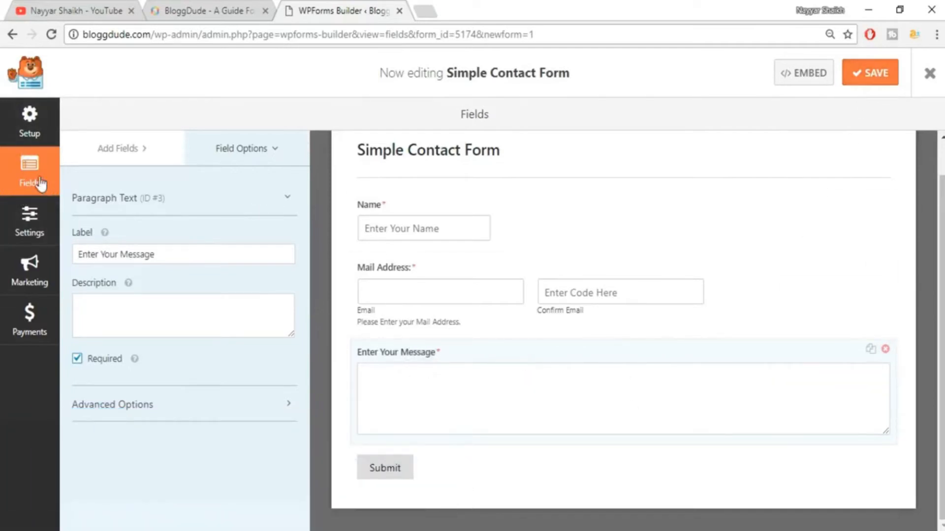
Add a Dropdown field between the Mail Address and Enter Your Message fields and label it "How did you hear about us".
left_click(117, 149)
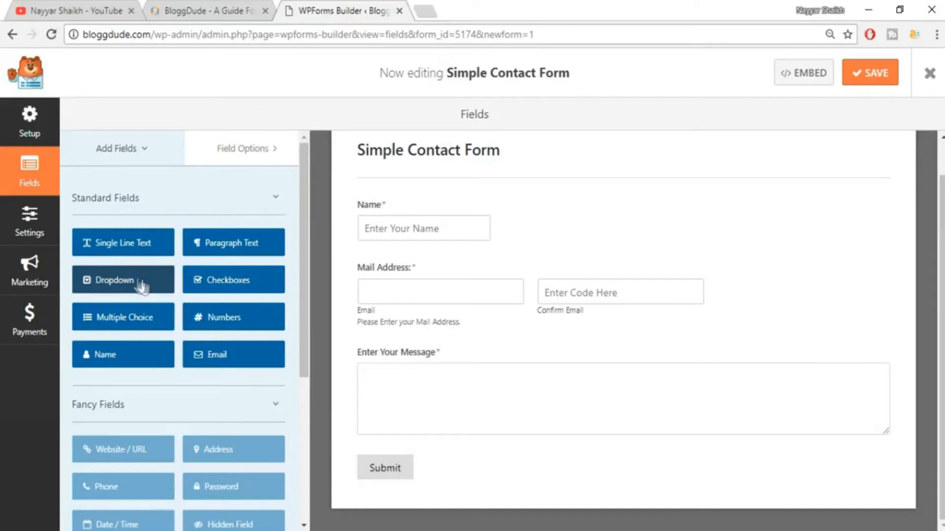
left_click_drag(130, 285, 512, 347)
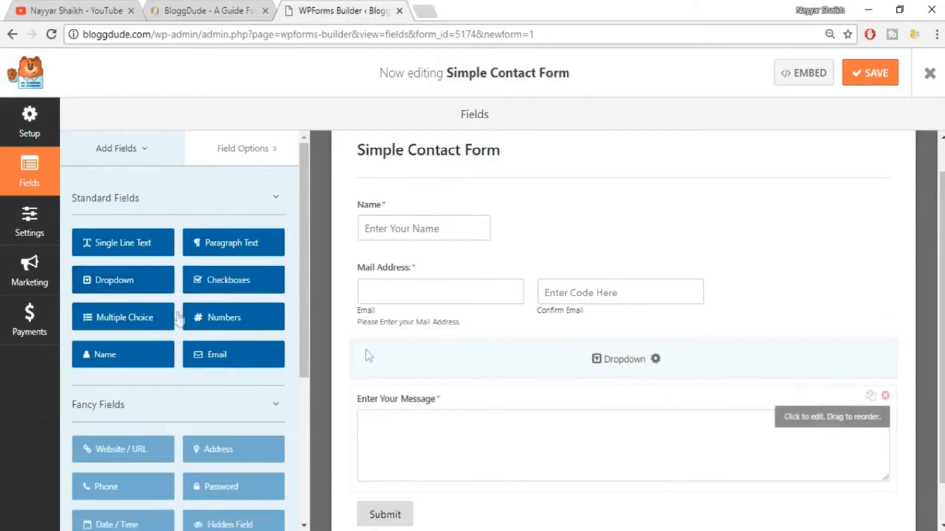
left_click(403, 358)
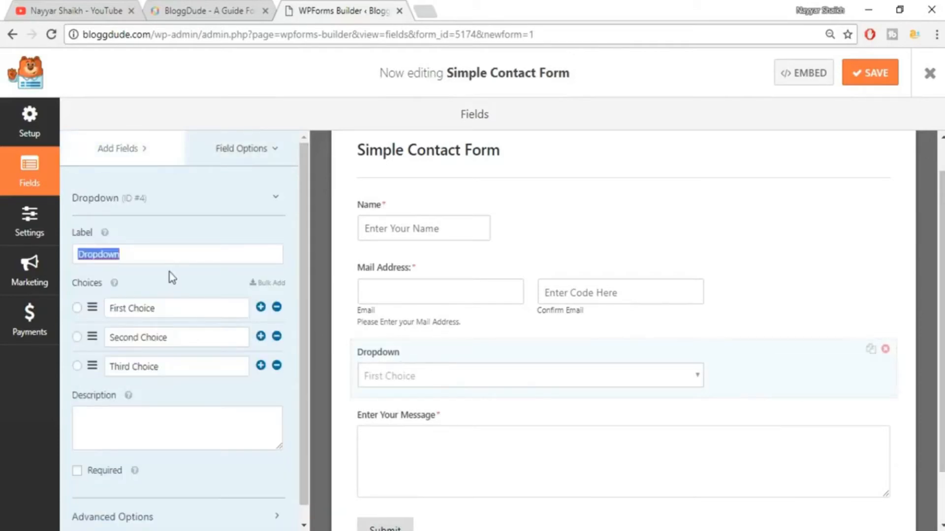
type("How did yo")
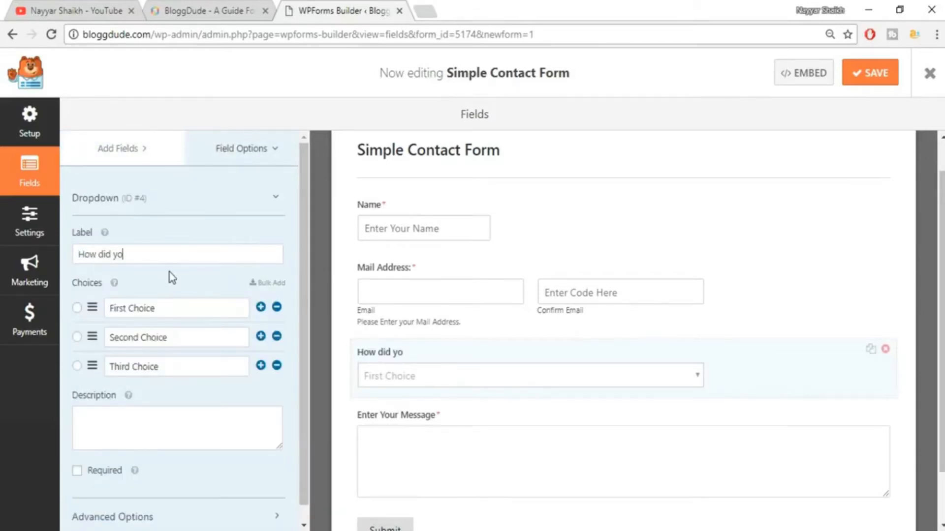
type("u hear about us")
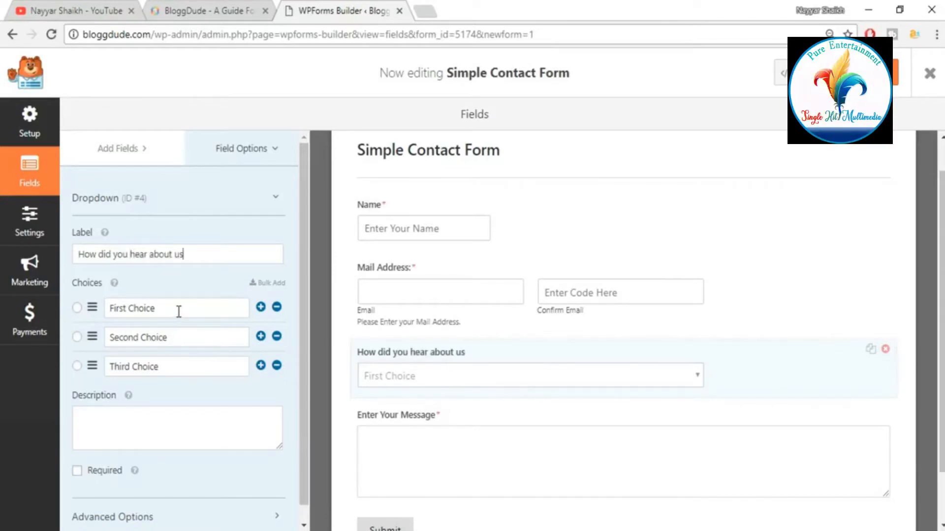
Add a fourth choice below Third Choice in the dropdown field.
left_click_drag(179, 312, 68, 321)
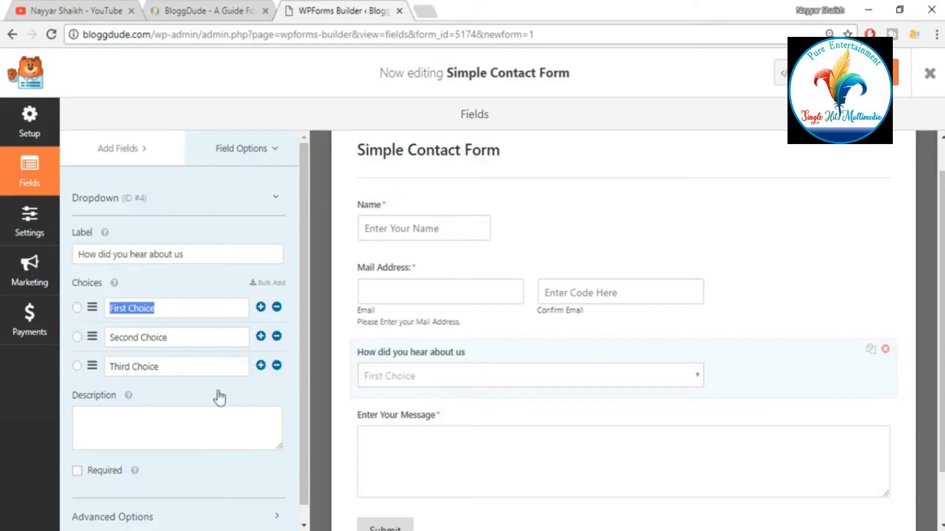
left_click(262, 374)
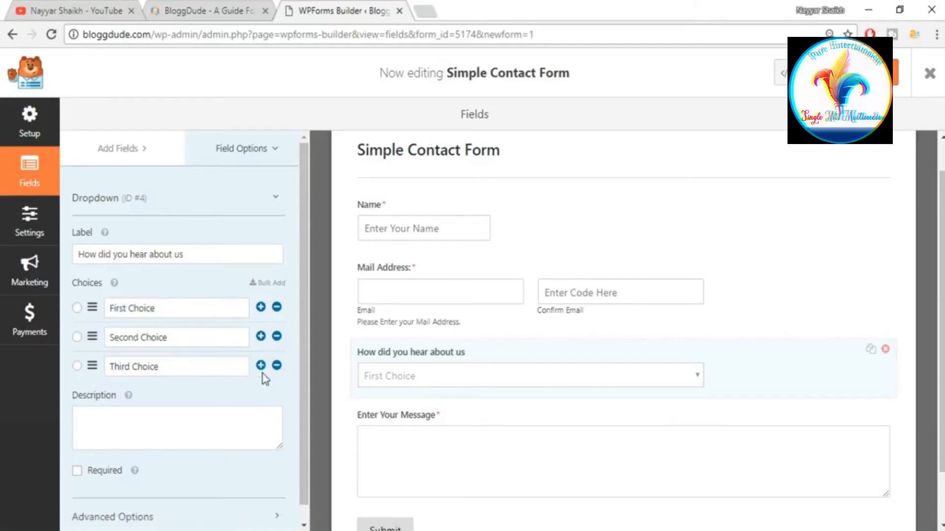
left_click(262, 371)
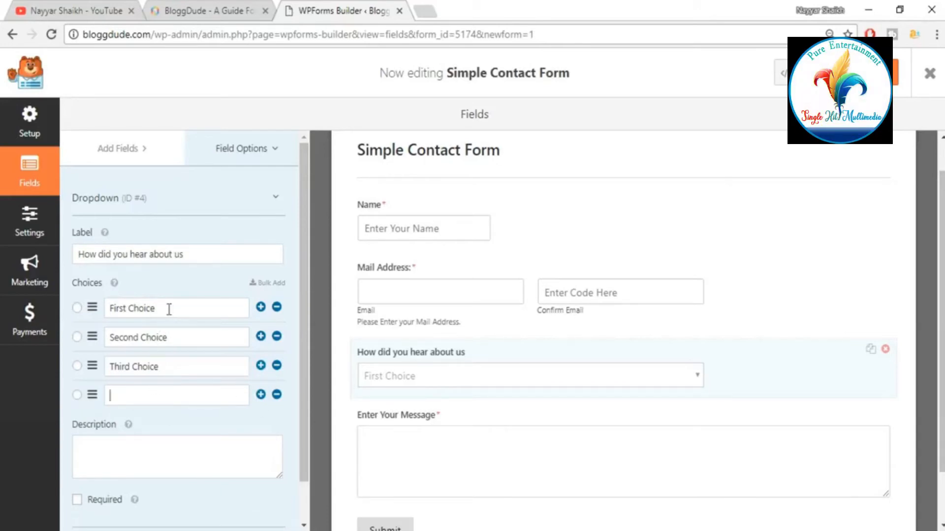
Name the dropdown's four choices Google, YouTube, Word of Mouth and Other, in that order.
left_click_drag(169, 308, 92, 308)
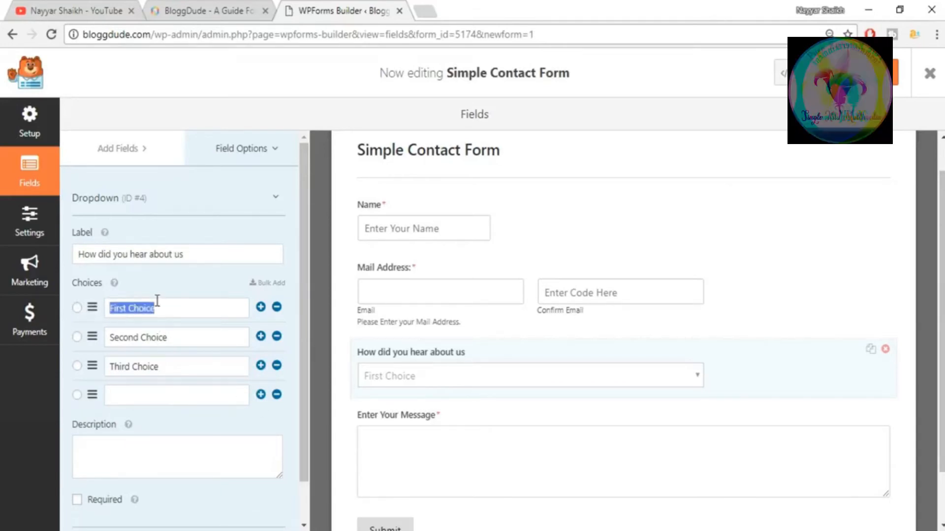
type("Google")
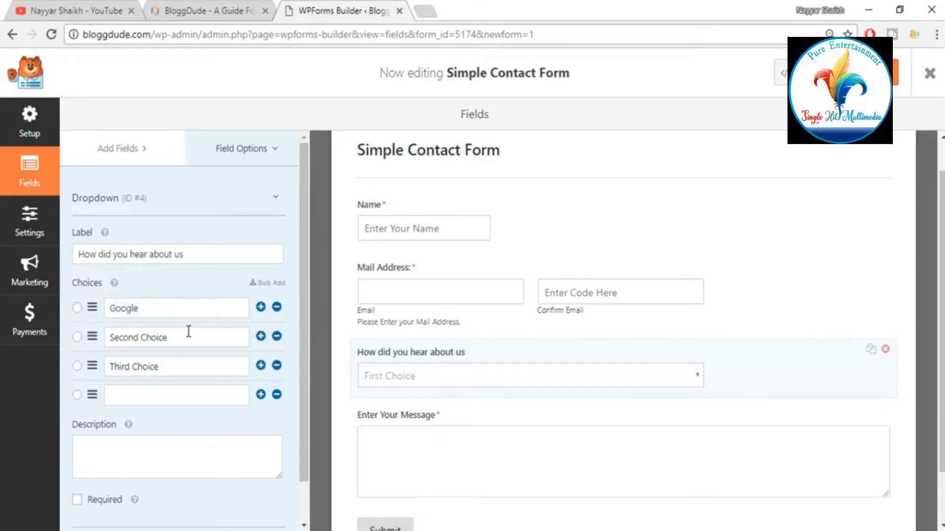
left_click_drag(188, 335, 84, 337)
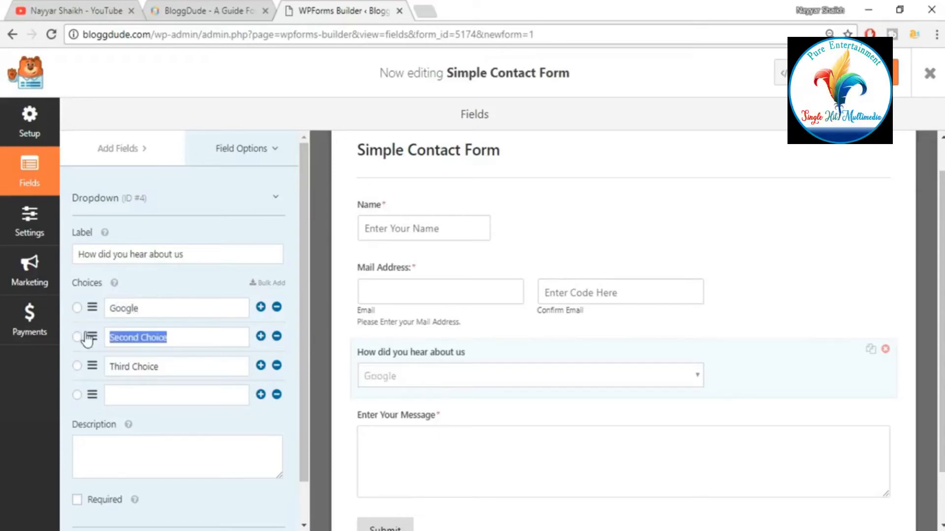
type("YouTube")
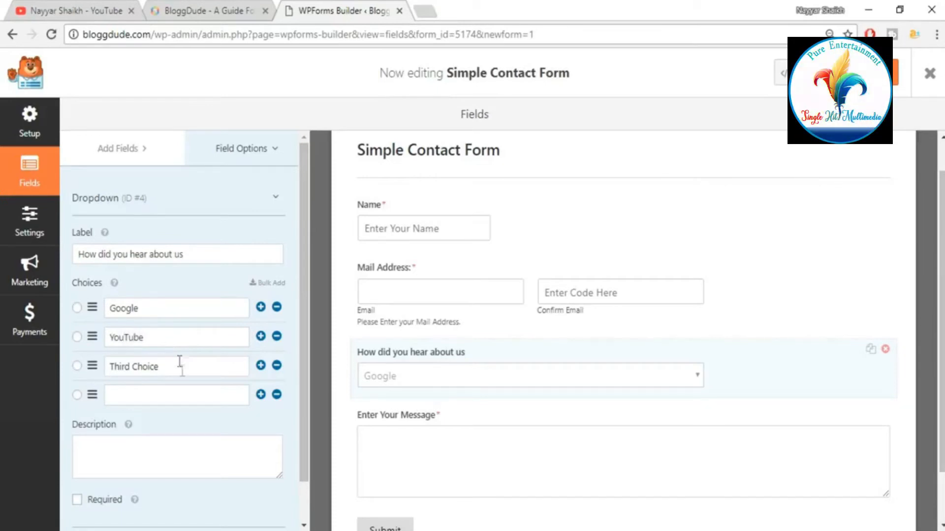
left_click_drag(180, 366, 70, 375)
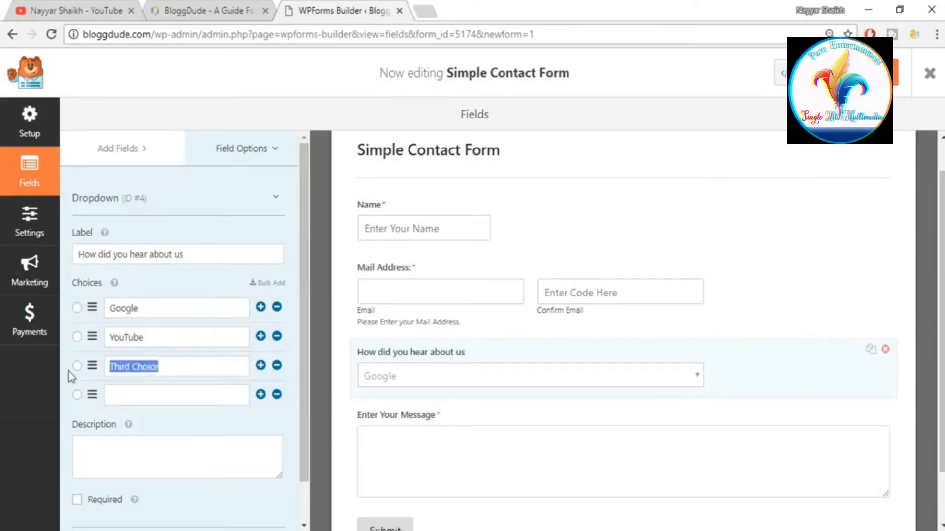
type("Word of Mouth")
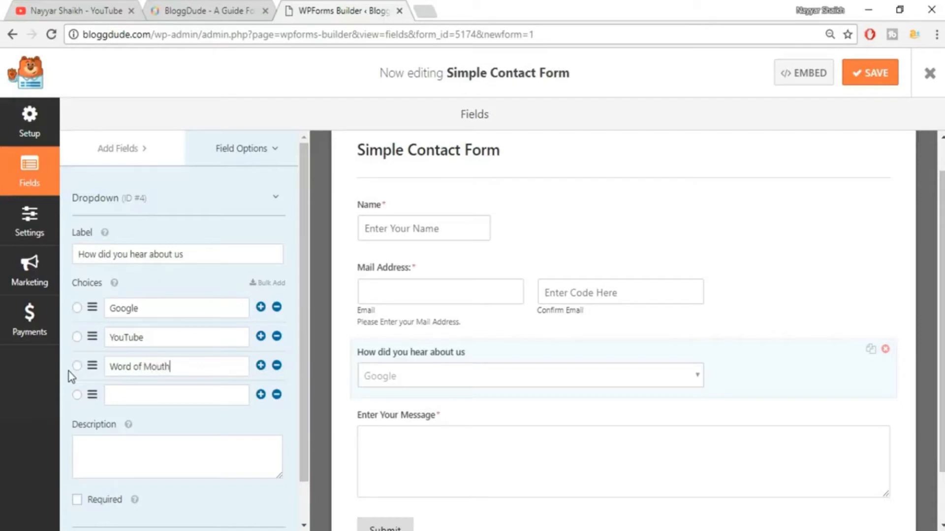
key("Tab")
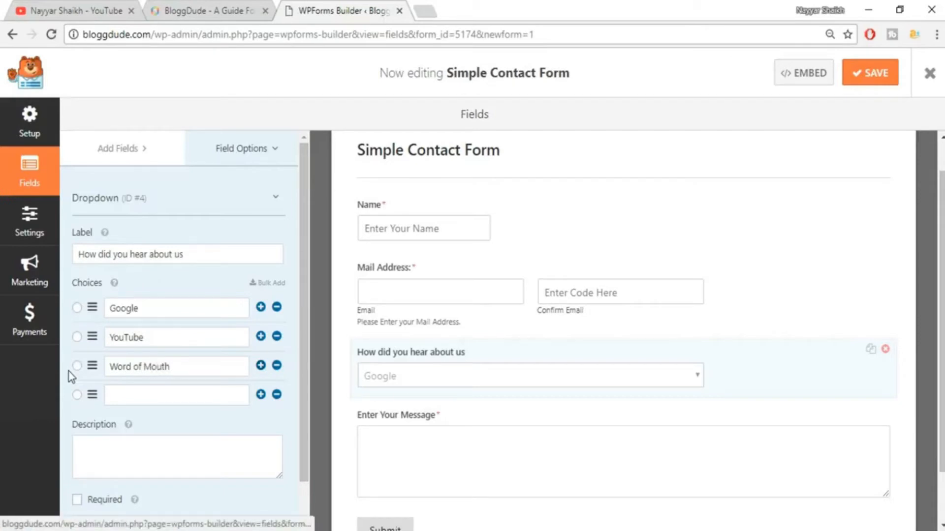
left_click(117, 393)
type("Other")
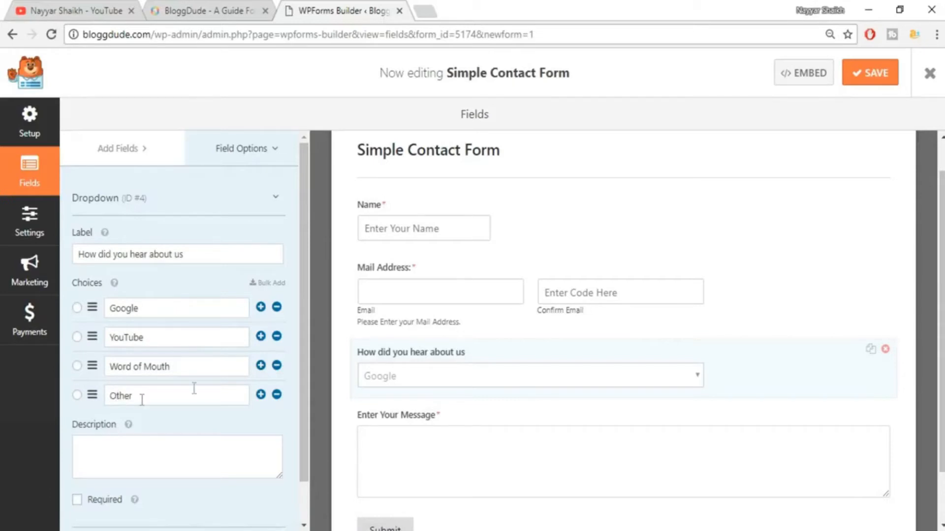
scroll(273, 384, "down", 1)
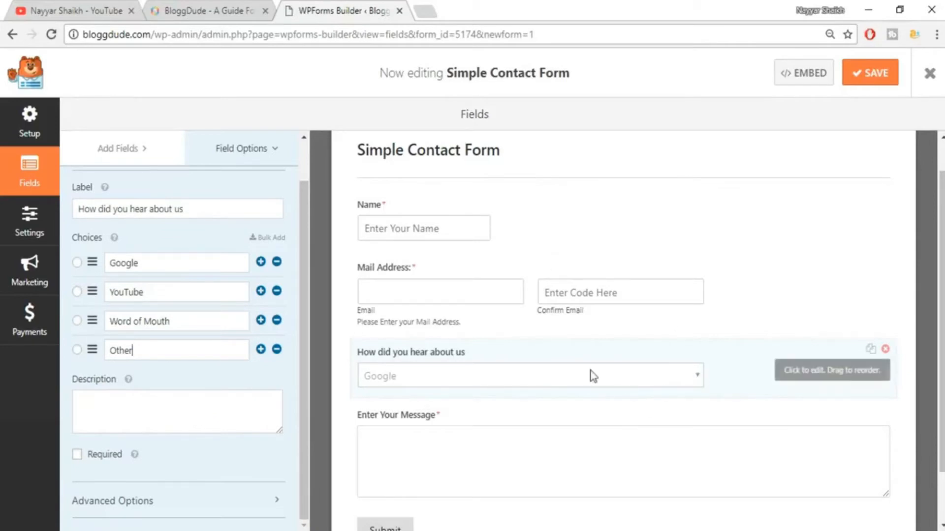
Make Other the default choice of the "How did you hear about us" dropdown field.
left_click(77, 291)
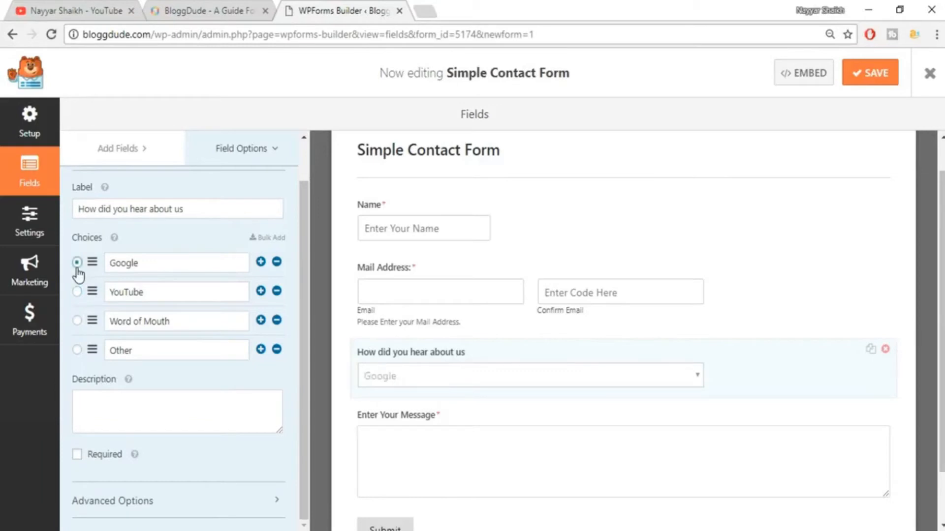
left_click(76, 298)
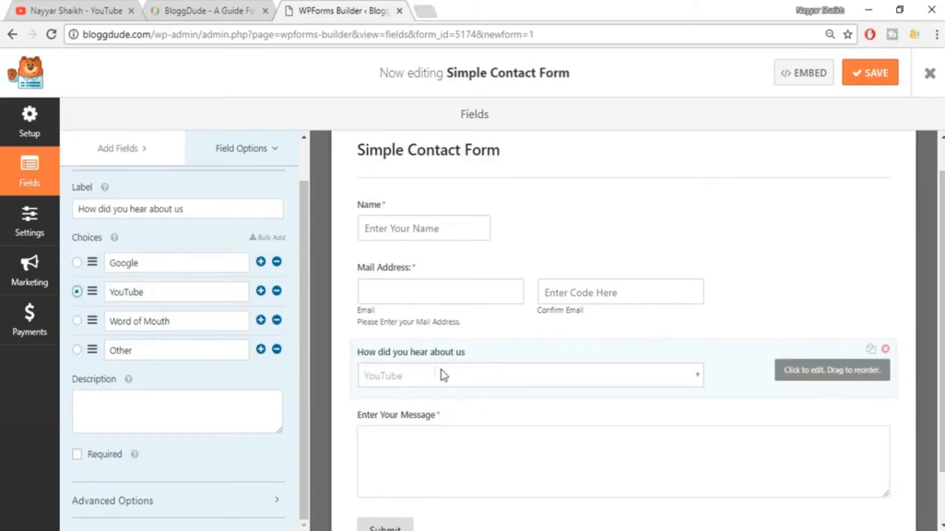
left_click(77, 349)
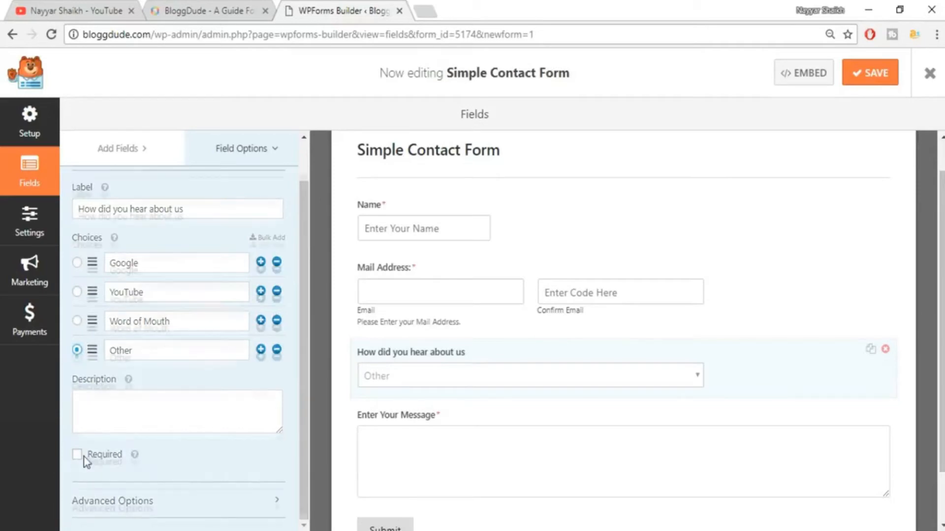
Examine the standard, fancy and payment field types that can be added to the form.
scroll(87, 462, "up", 1)
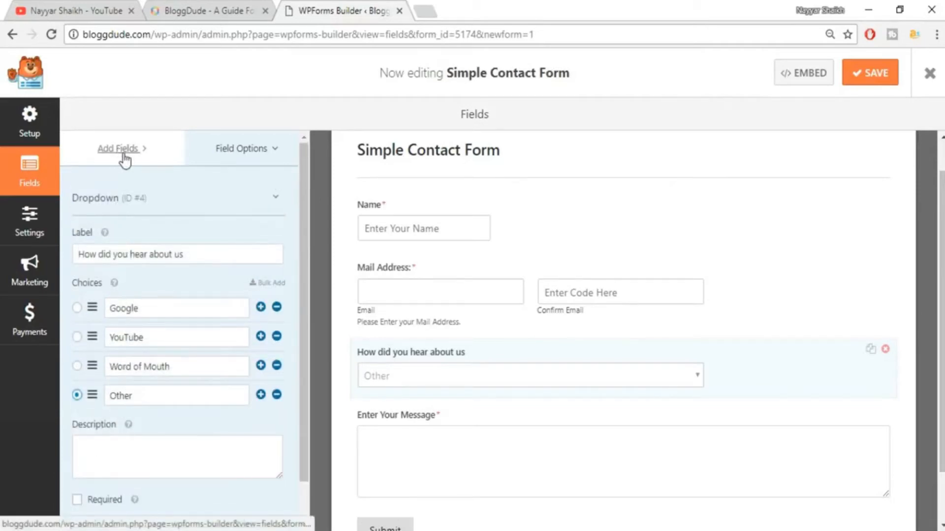
left_click(125, 160)
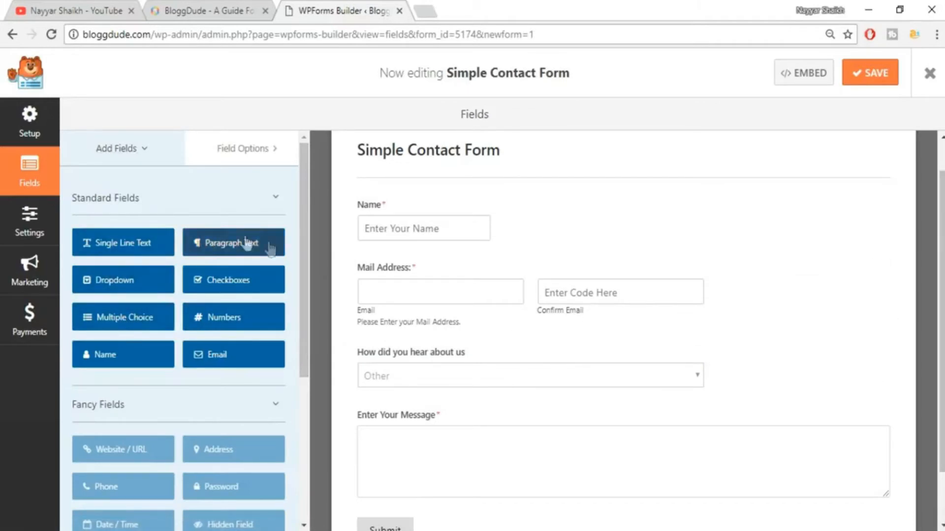
scroll(152, 385, "down", 3)
left_click(128, 273)
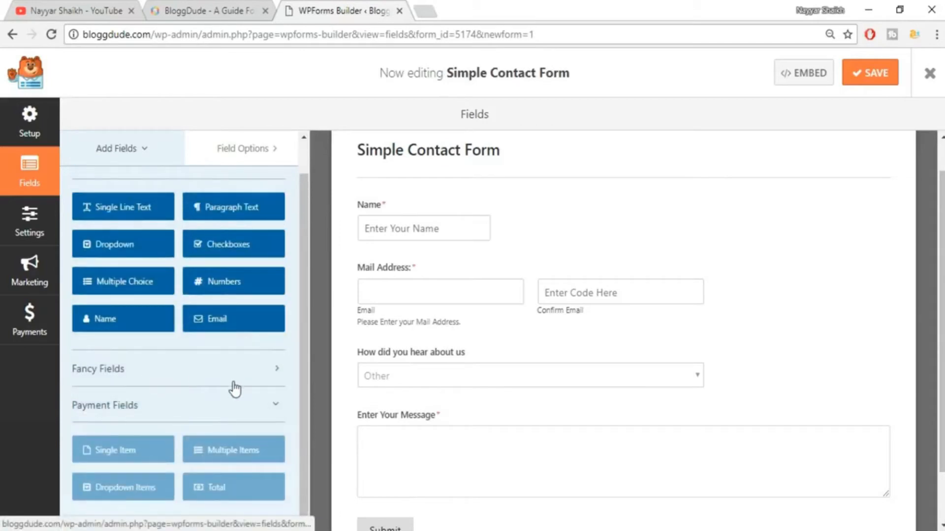
left_click(203, 418)
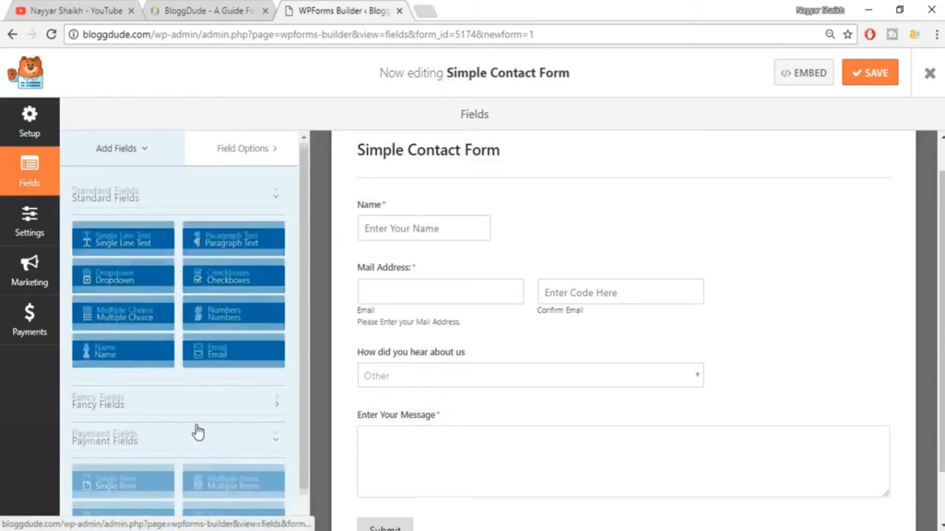
scroll(221, 441, "down", 1)
left_click(203, 379)
scroll(219, 399, "down", 4)
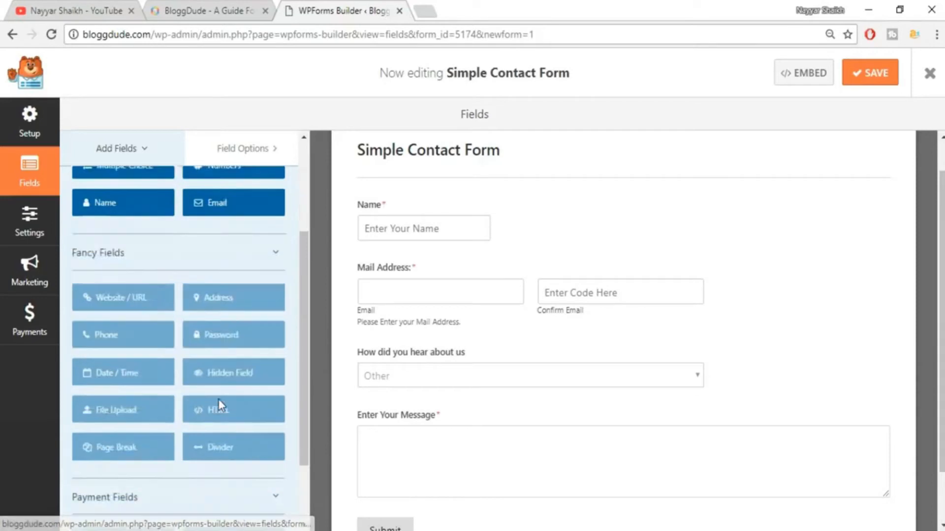
Try to add a File Upload field to the form.
left_click(146, 319)
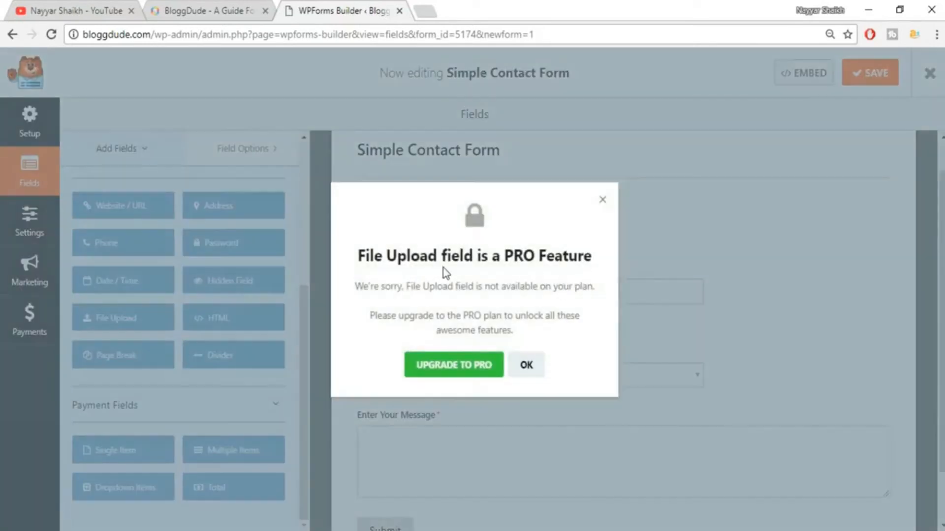
left_click(602, 199)
scroll(242, 352, "up", 3)
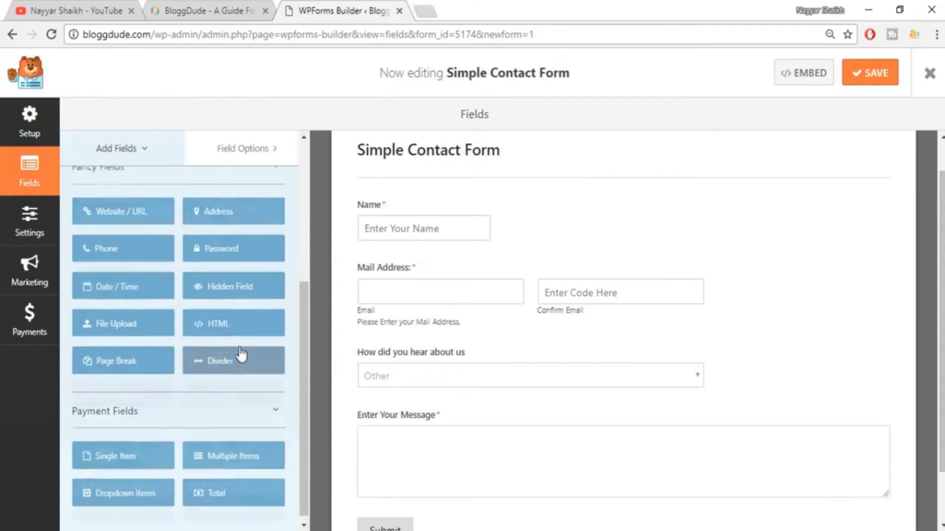
scroll(242, 352, "up", 3)
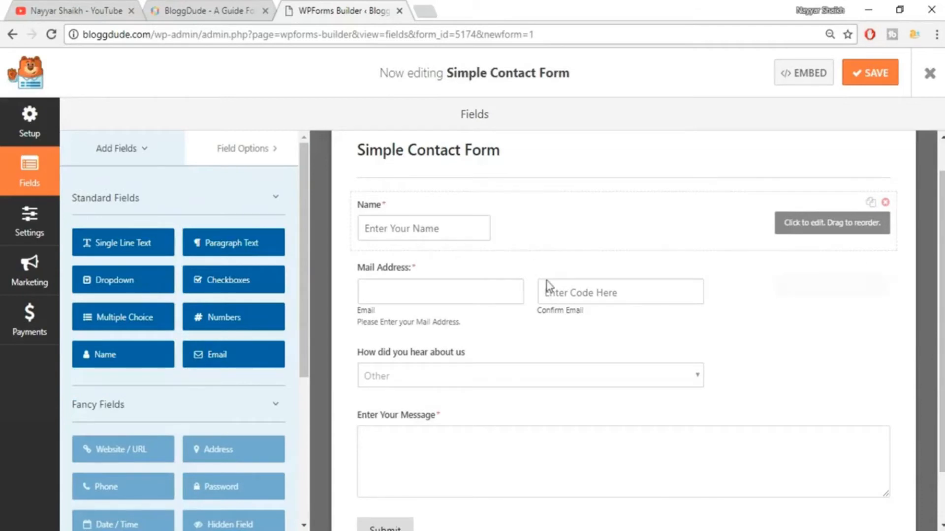
Set the Name field's format to First Last and its field size to Medium.
left_click(557, 249)
left_click(126, 305)
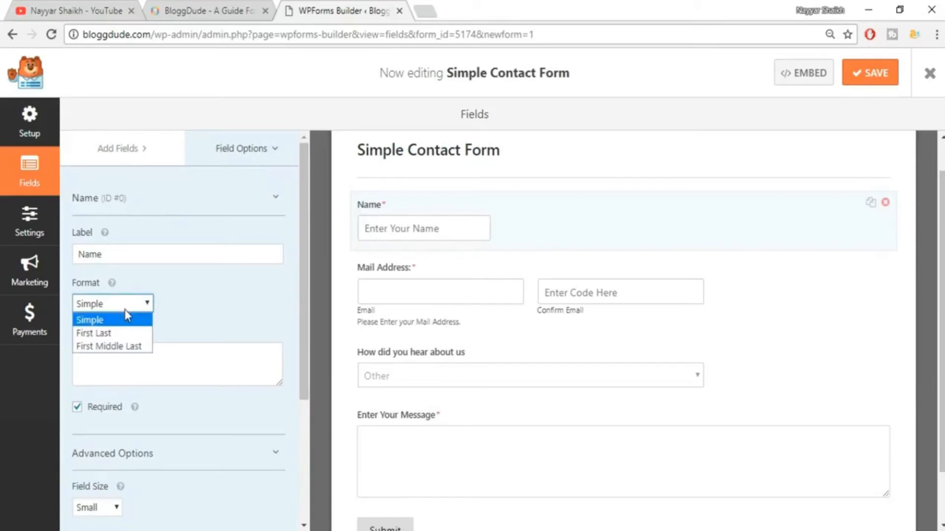
left_click(226, 297)
left_click(123, 305)
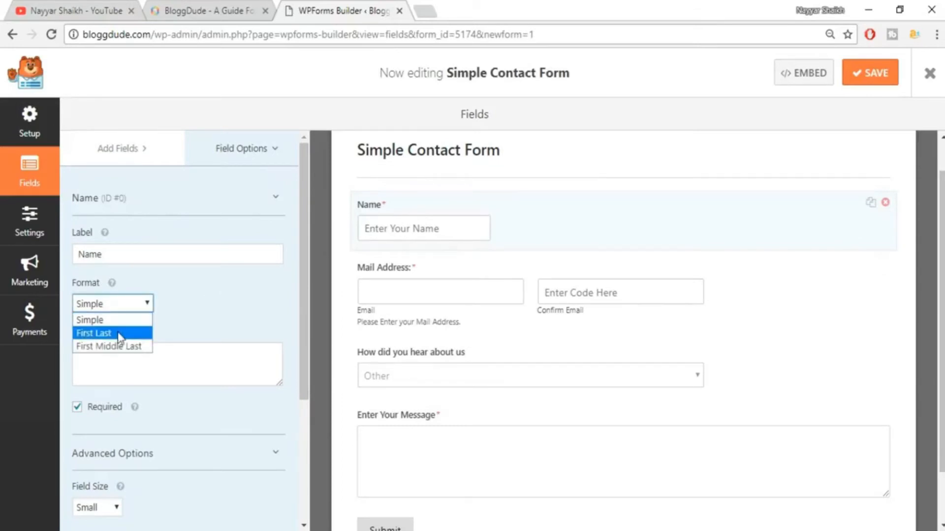
left_click(120, 333)
scroll(265, 343, "down", 5)
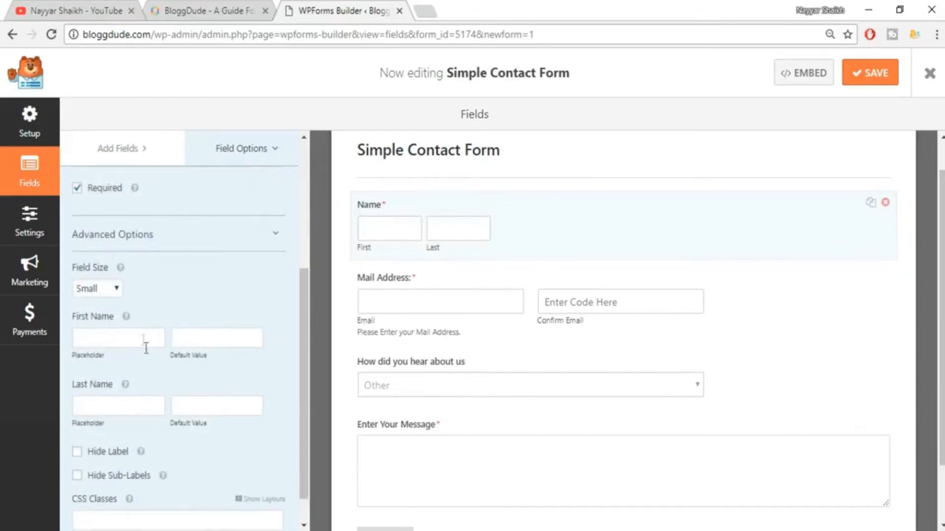
left_click(96, 288)
left_click(108, 320)
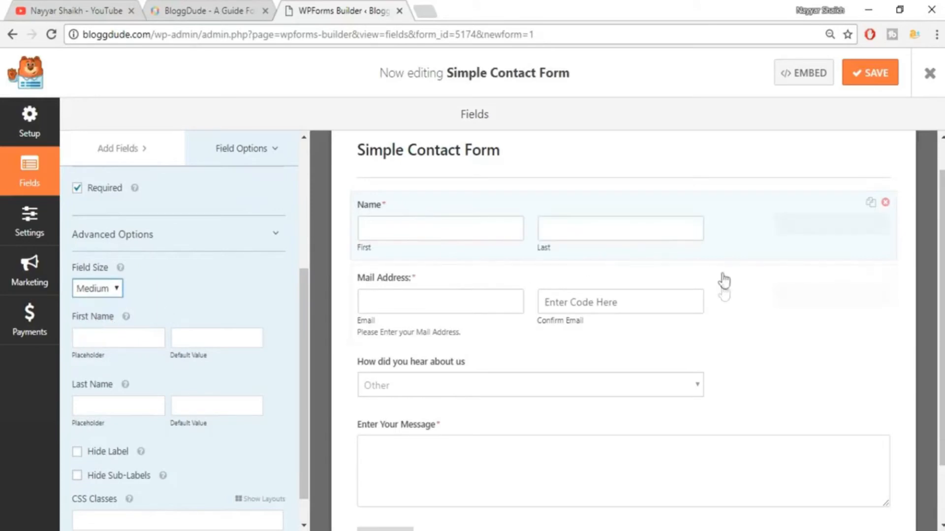
Change the form title to "Contact Us" in the form's general settings and save the form.
scroll(644, 325, "down", 2)
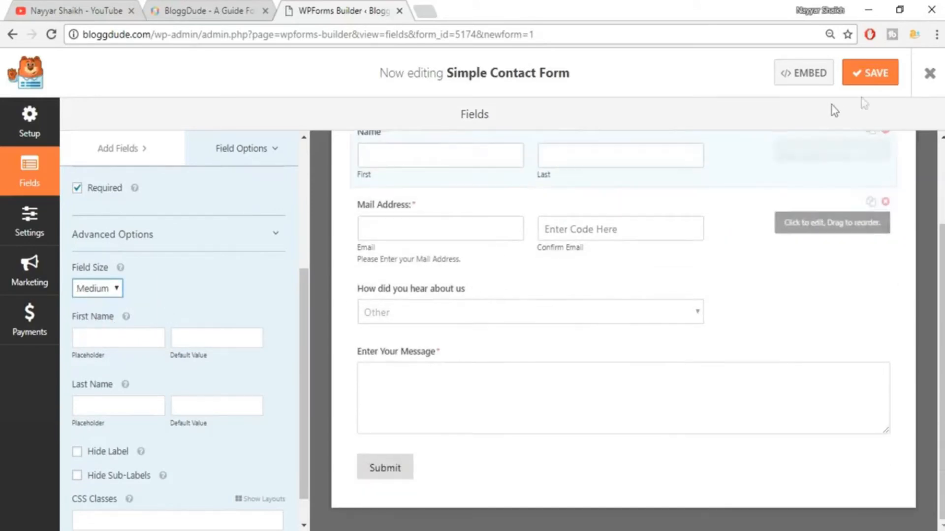
scroll(758, 331, "up", 2)
scroll(761, 339, "up", 1)
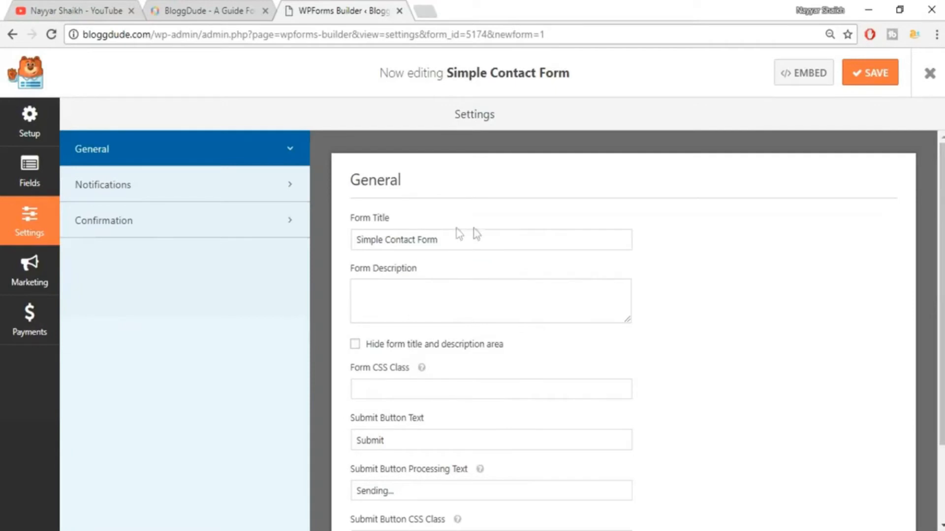
left_click_drag(494, 237, 322, 239)
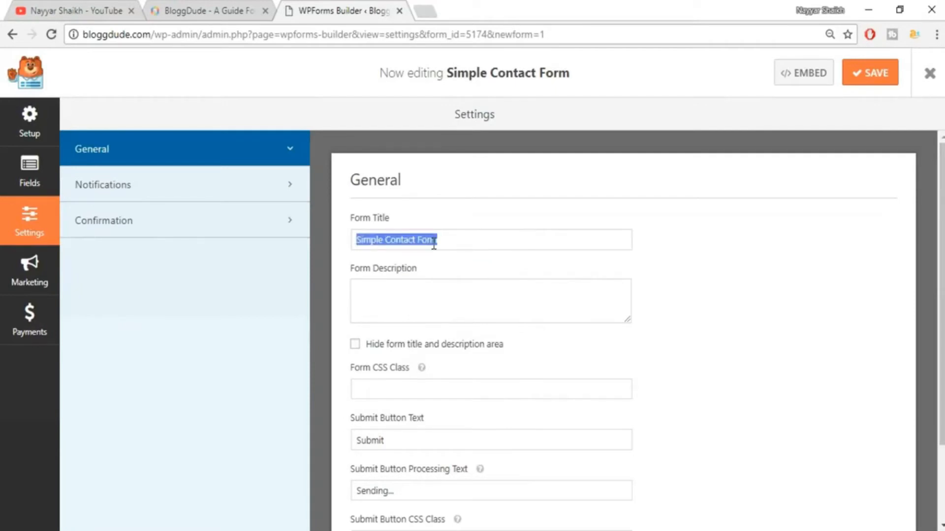
type("Con")
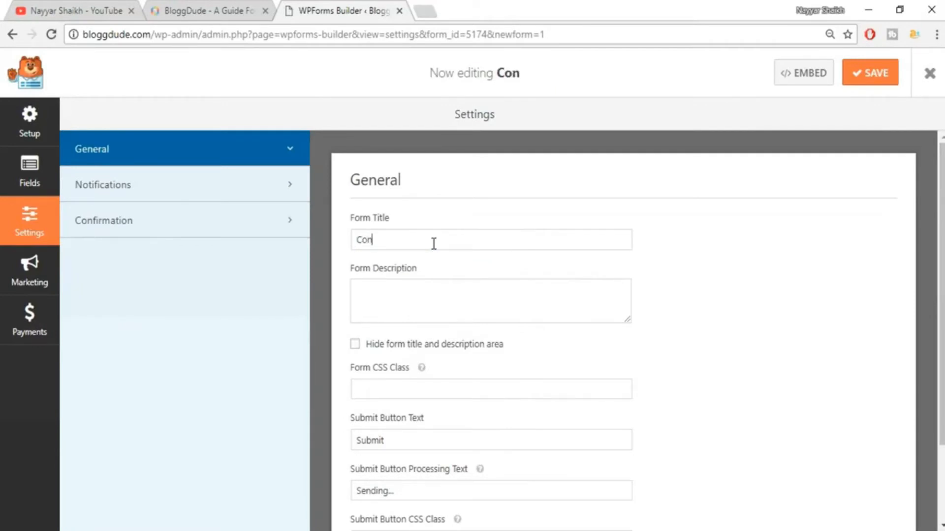
type("tact Us")
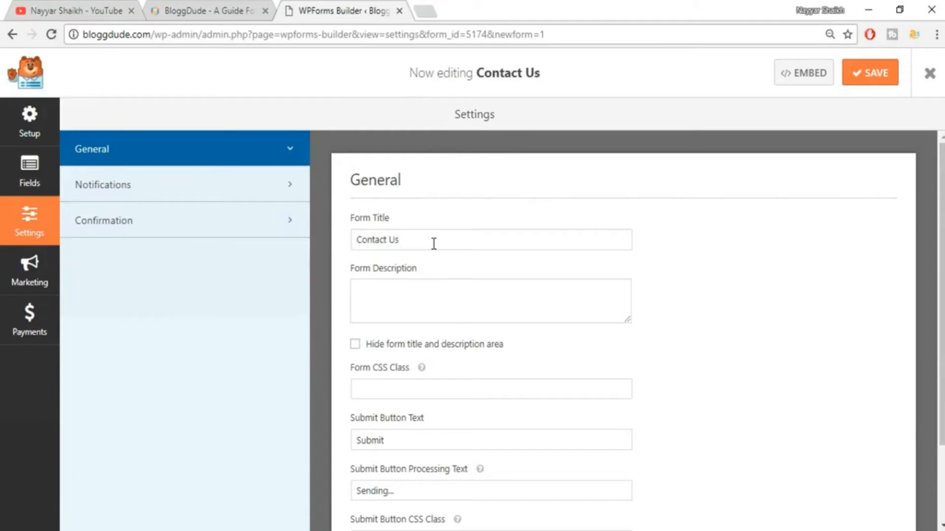
scroll(541, 271, "down", 2)
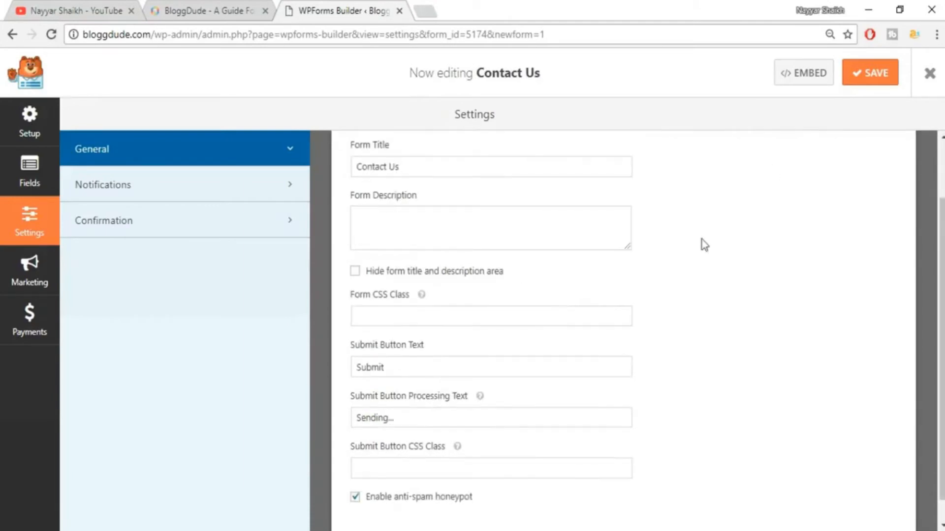
left_click(866, 73)
scroll(860, 163, "up", 2)
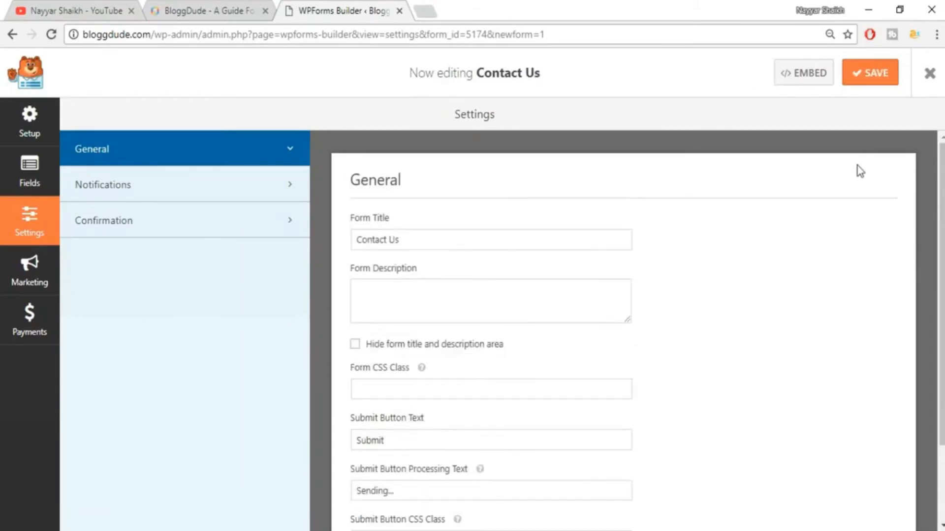
Copy the Contact Us form's embed shortcode and exit the form builder.
left_click(796, 86)
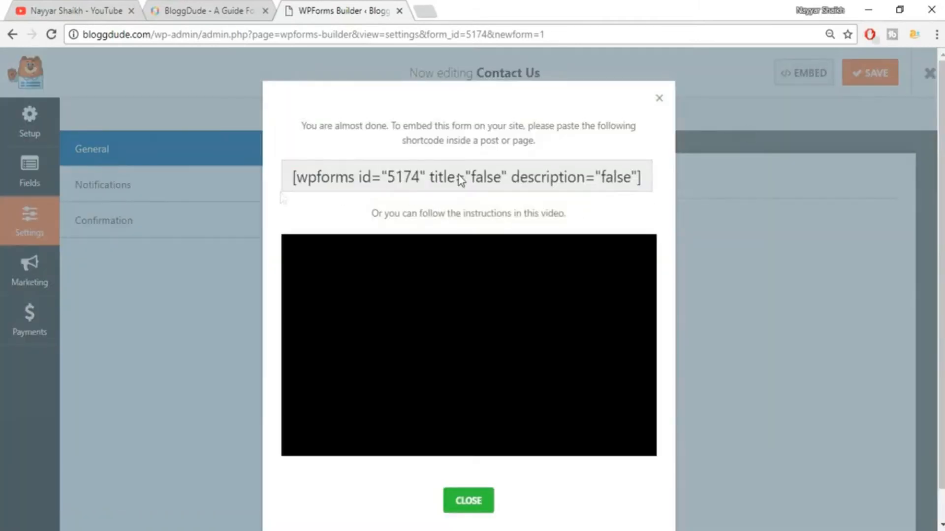
left_click_drag(291, 177, 648, 183)
key("ctrl+c")
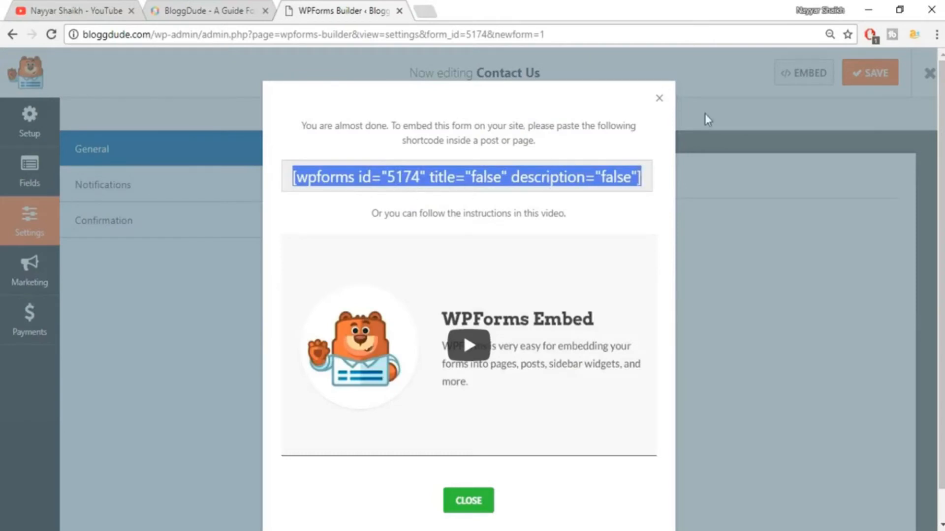
left_click(660, 98)
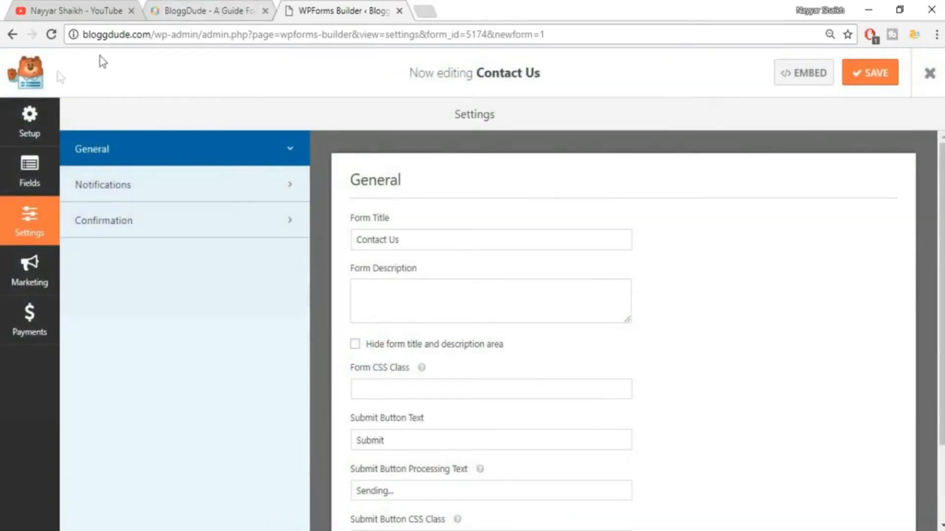
left_click(931, 79)
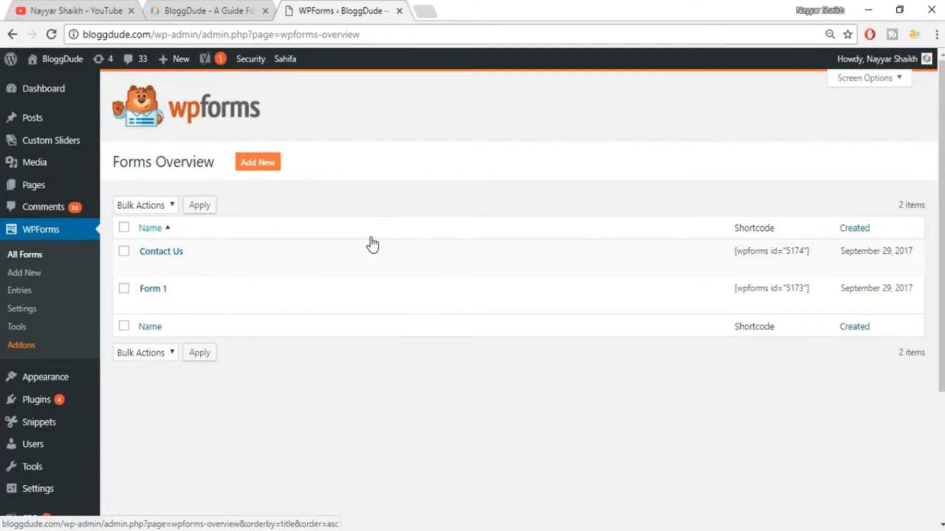
Open the Contact Me page for editing from the list of all pages.
mouse_move(53, 196)
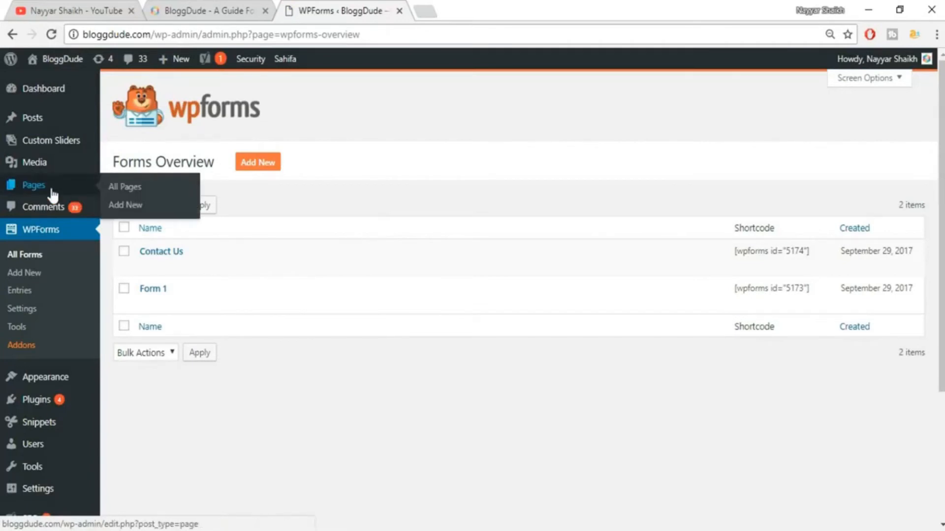
left_click(52, 190)
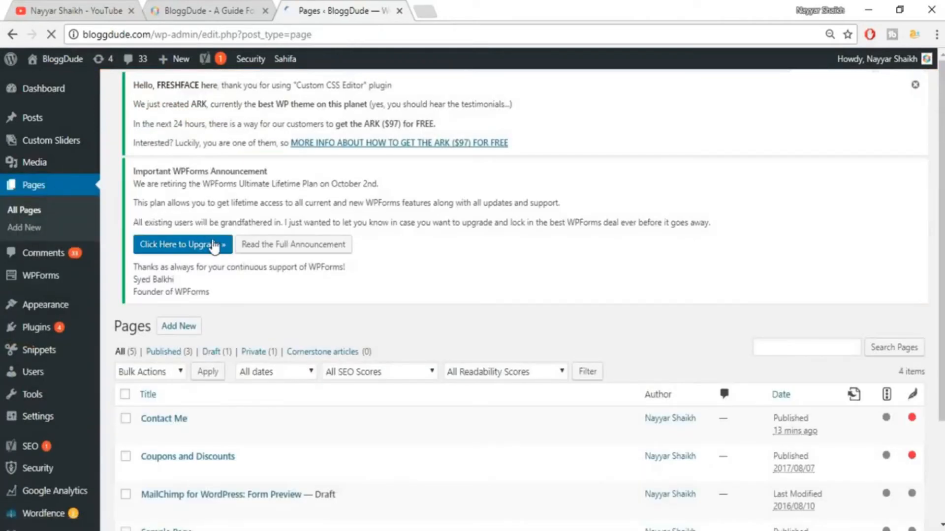
scroll(162, 345, "down", 2)
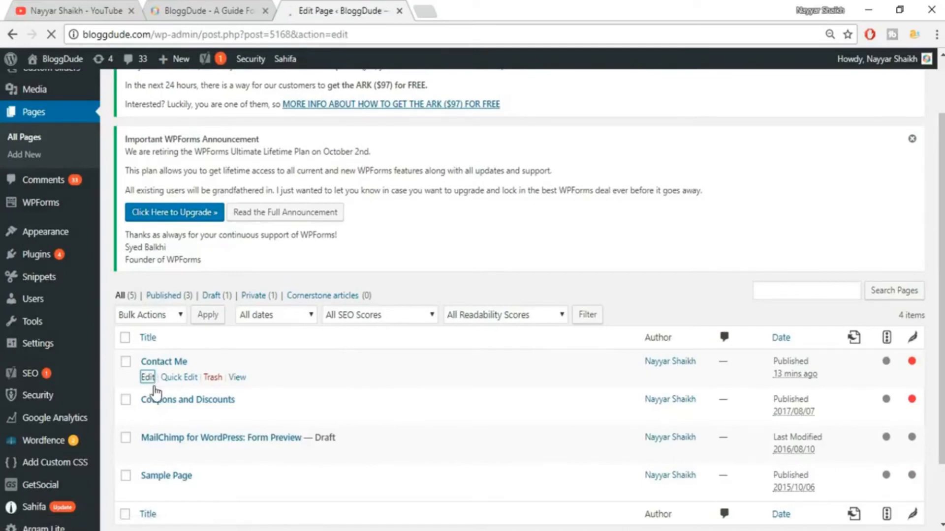
Paste the shortcode [wpforms id="5174" title="false" description="false"] into the Contact Me page's content.
scroll(340, 383, "down", 5)
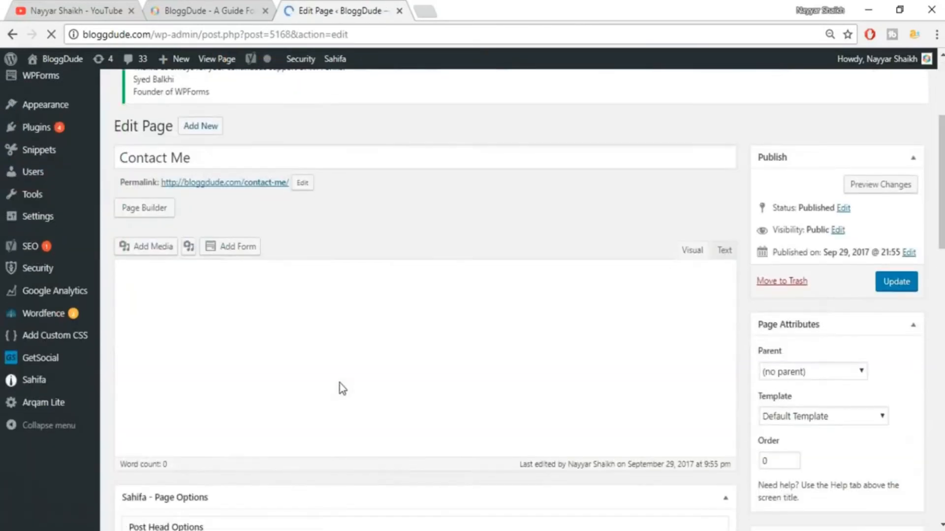
scroll(325, 348, "down", 3)
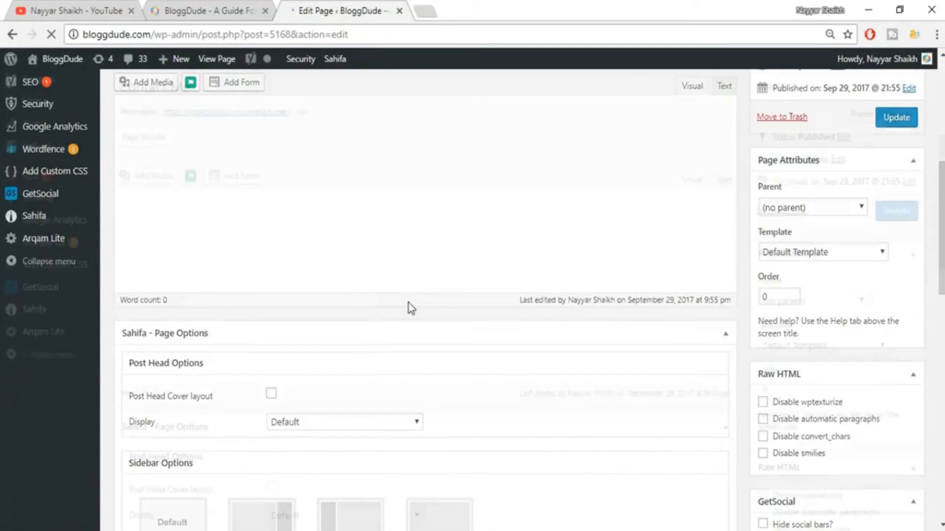
scroll(409, 303, "up", 2)
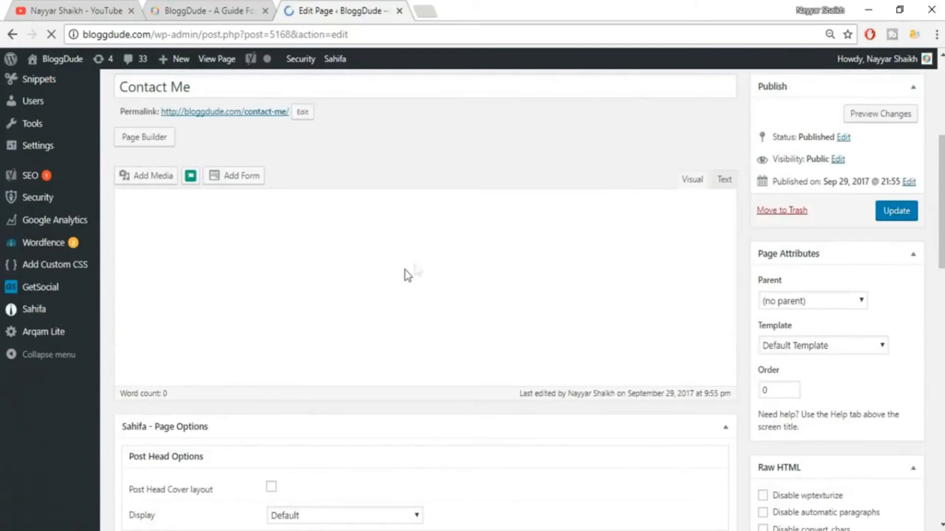
scroll(405, 272, "up", 6)
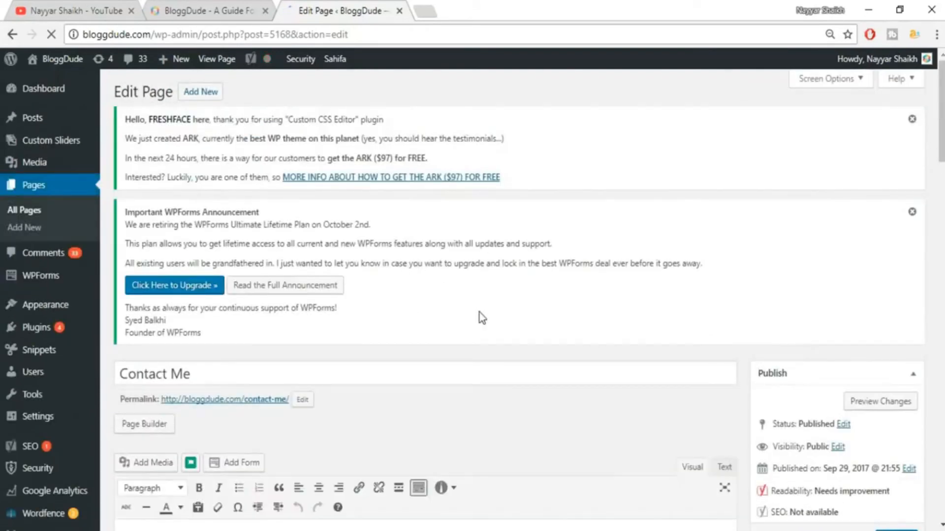
scroll(479, 315, "down", 8)
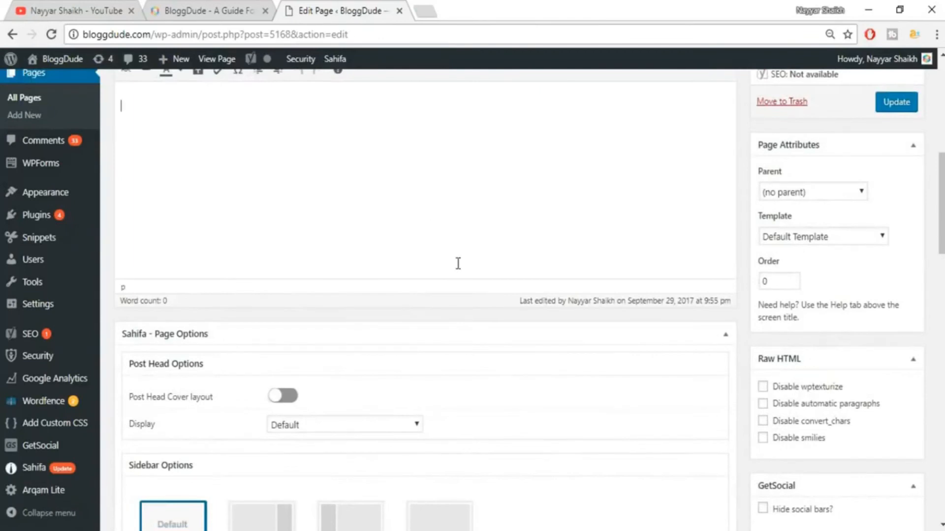
scroll(457, 263, "up", 2)
key("ctrl+v")
left_click_drag(380, 181, 123, 176)
left_click(198, 185)
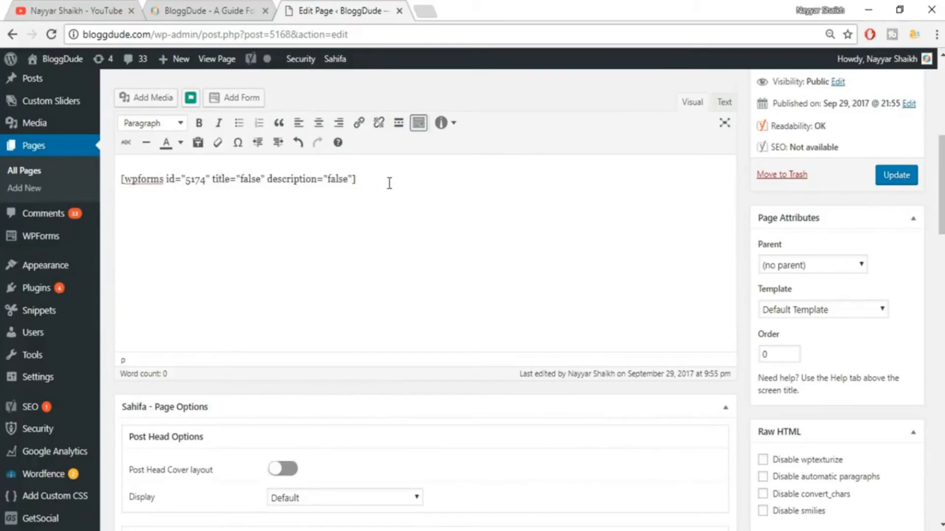
Delete the pasted WPForms shortcode from the Contact Me page's content.
left_click_drag(389, 183, 115, 180)
left_click(437, 180)
left_click_drag(437, 181, 94, 178)
key("BackSpace")
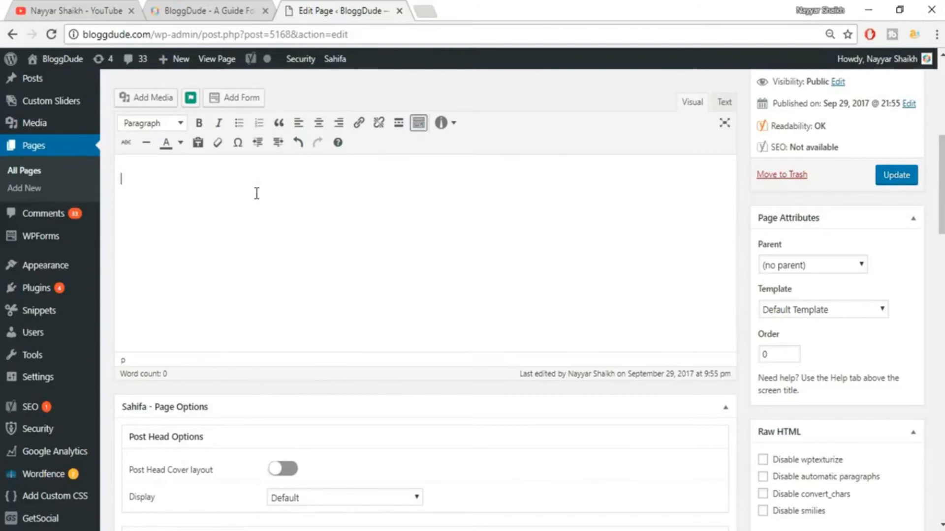
Insert the Contact Us form into the page content with Show form title enabled and update the page.
scroll(293, 140, "up", 2)
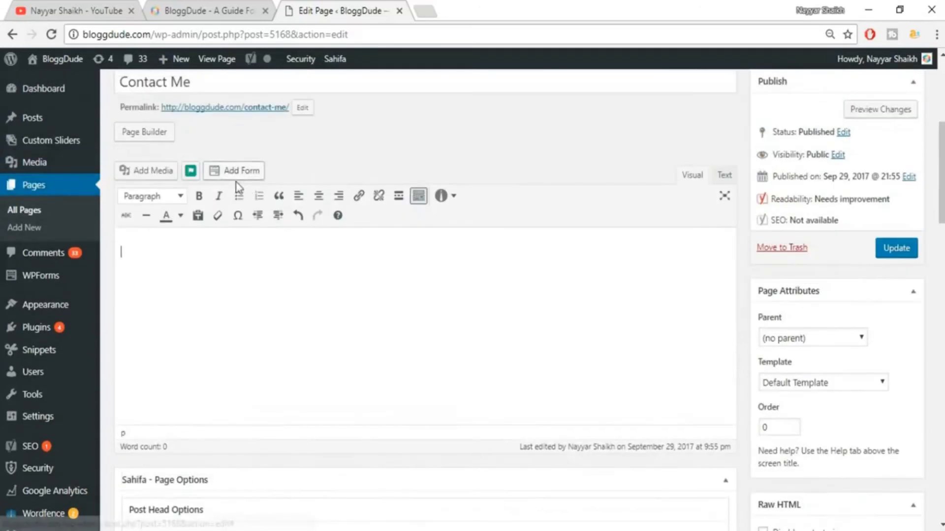
left_click(237, 172)
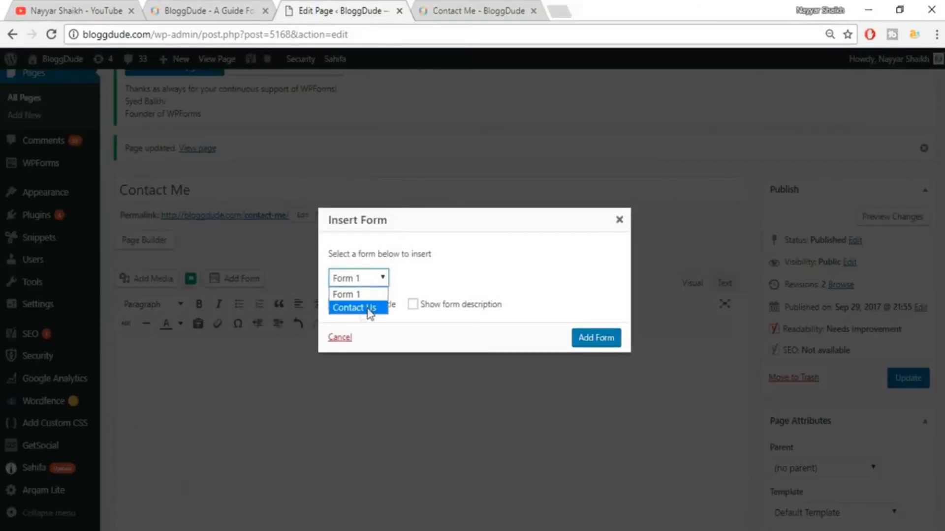
left_click(360, 309)
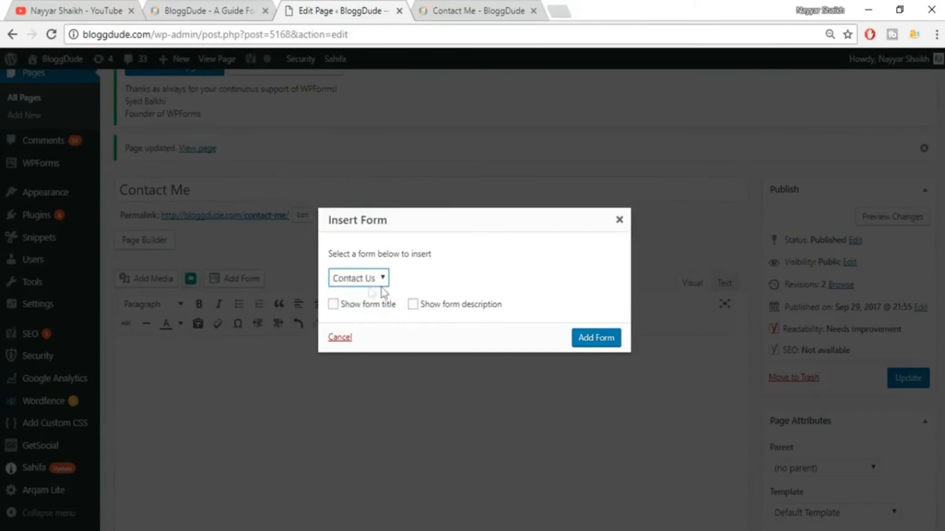
left_click(355, 309)
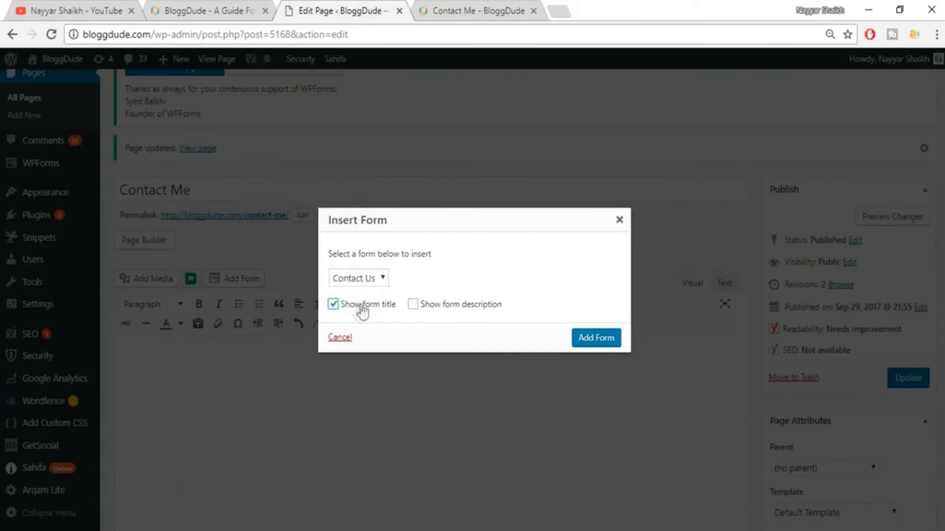
left_click(594, 338)
left_click(907, 389)
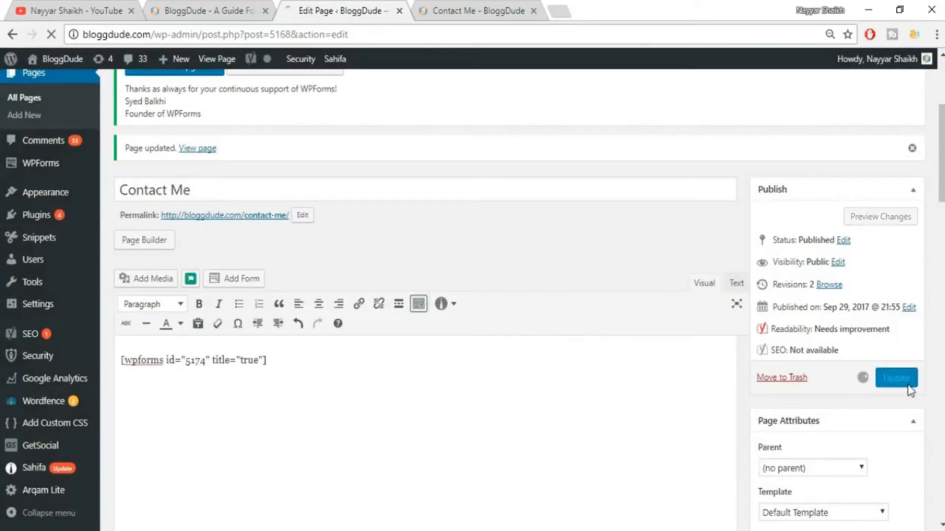
Close the old Contact Me preview and open the updated page in a new browser tab.
left_click(533, 10)
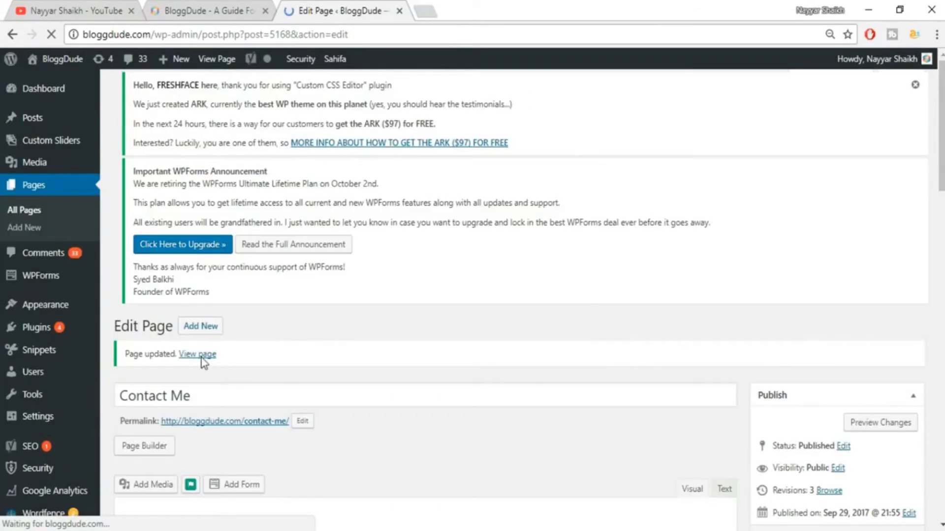
right_click(202, 369)
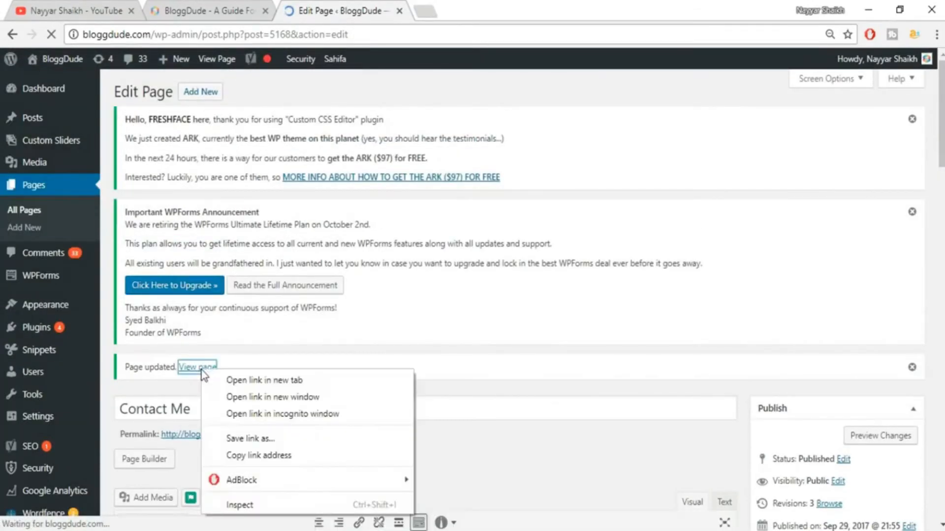
left_click(238, 381)
left_click(443, 10)
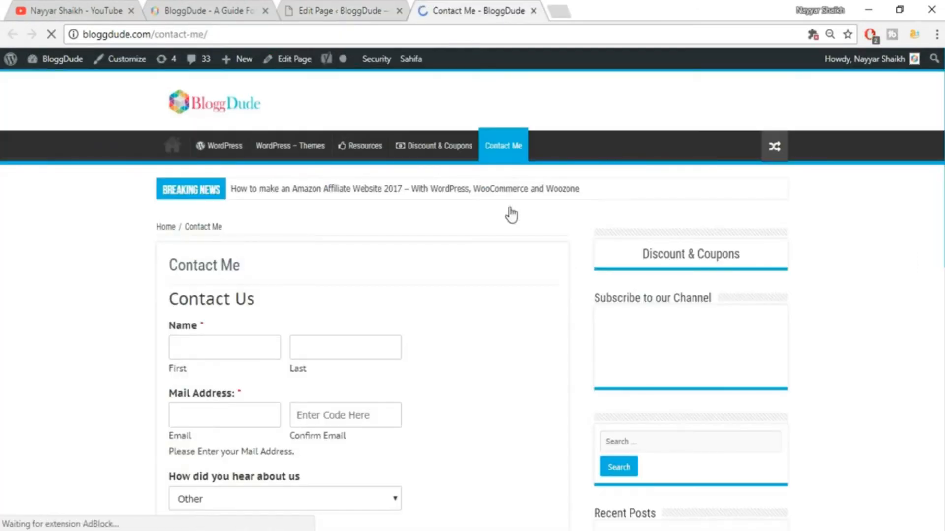
Examine the embedded form on the live page, choosing YouTube as the referral source and trying its name, email and message fields.
scroll(510, 211, "down", 4)
left_click(284, 308)
left_click(278, 340)
left_click(251, 228)
left_click(359, 227)
left_click(226, 164)
left_click(315, 163)
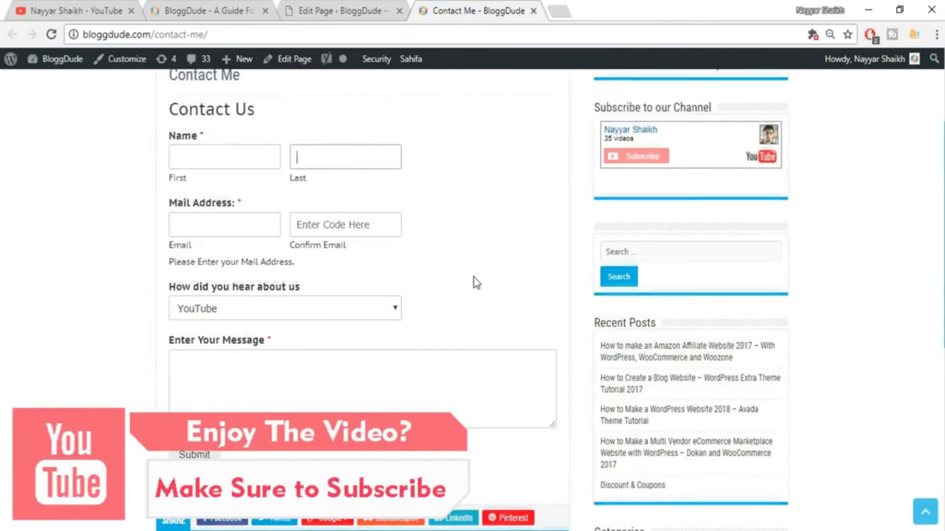
scroll(306, 329, "down", 2)
left_click(193, 379)
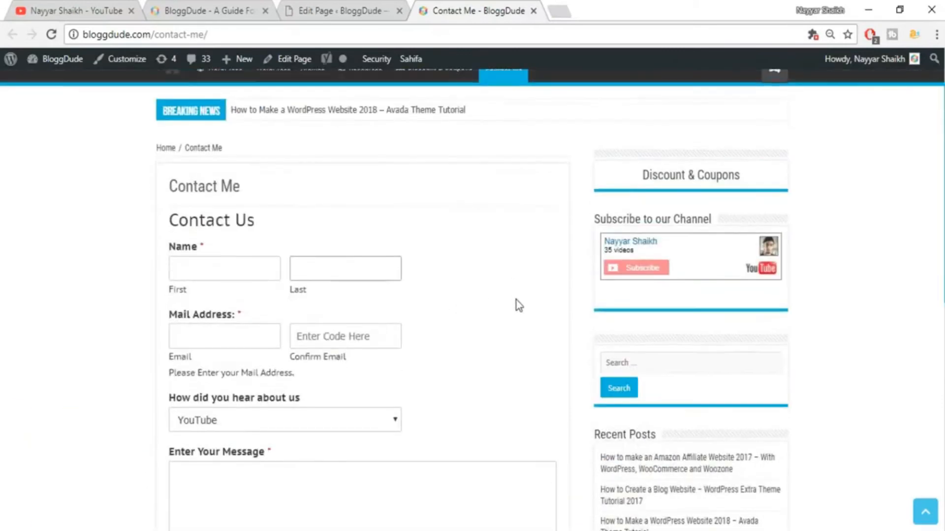
scroll(516, 302, "down", 3)
Return to the WordPress admin and open the Contact Us form's general settings in the form builder.
left_click(339, 10)
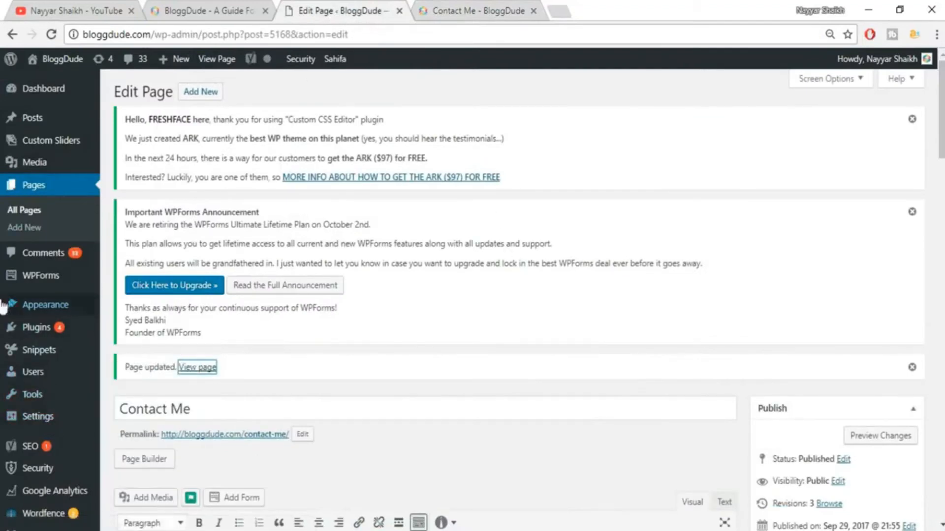
scroll(57, 393, "down", 2)
scroll(57, 394, "down", 3)
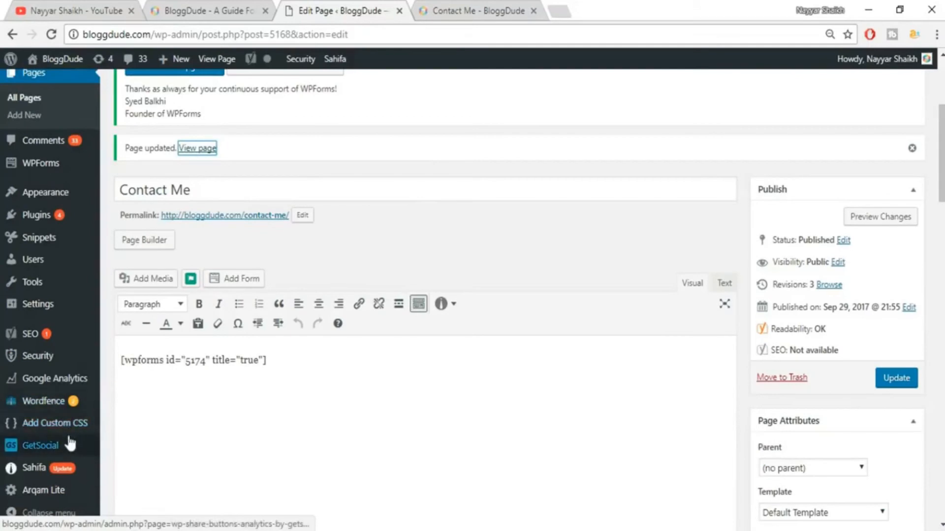
scroll(69, 443, "up", 1)
mouse_move(30, 241)
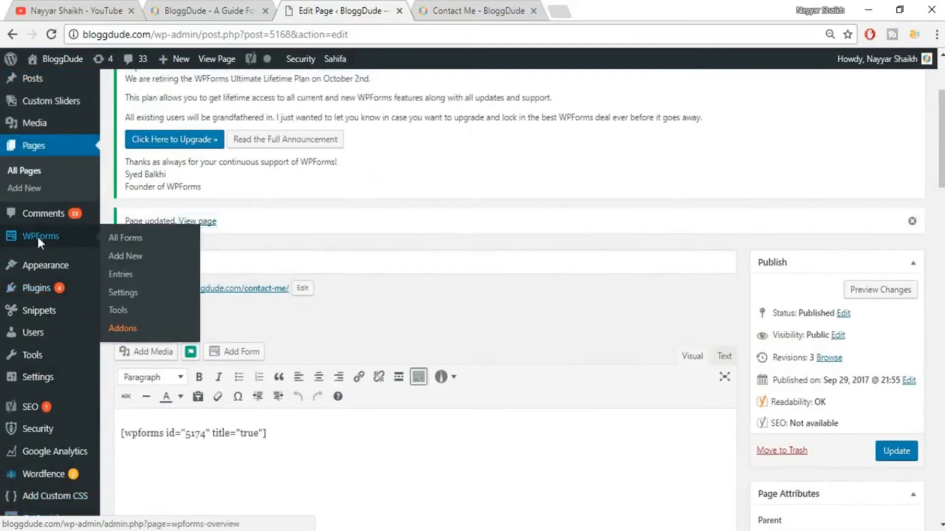
left_click(39, 238)
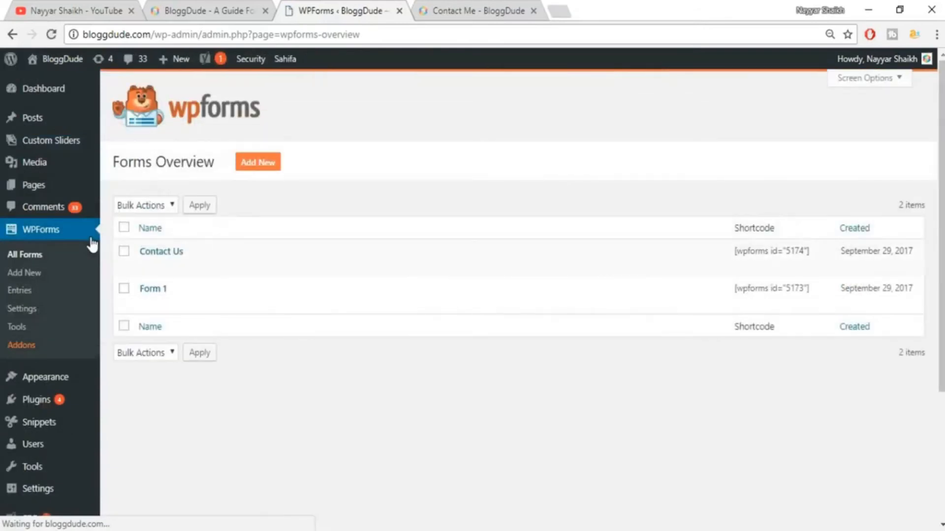
left_click(149, 265)
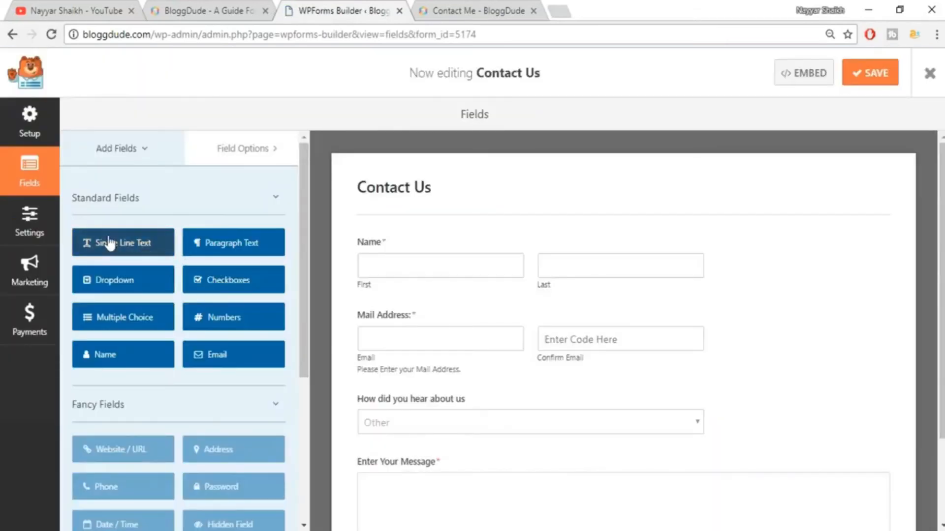
left_click(30, 232)
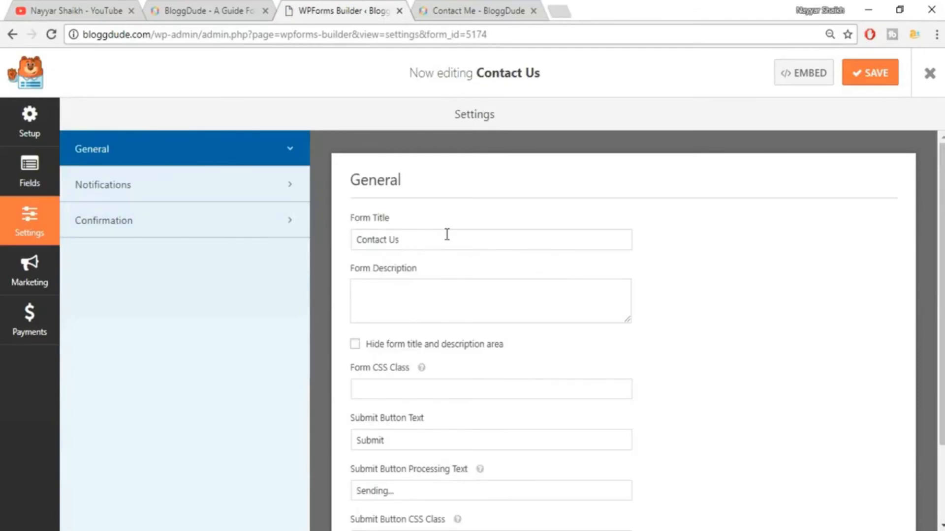
Check the submit button on the live page, set the form's Submit Button Text to "Click Here" and save the form.
scroll(443, 325, "down", 2)
scroll(451, 404, "up", 2)
scroll(457, 428, "down", 2)
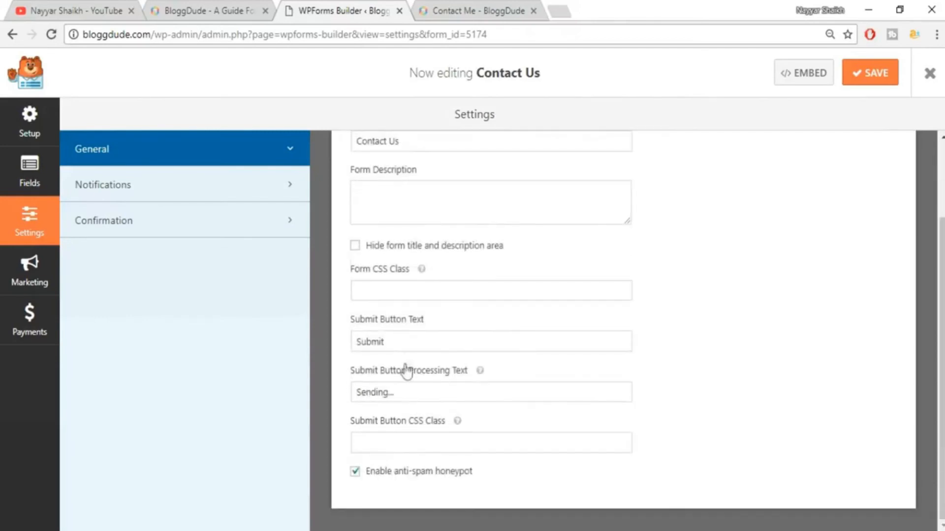
left_click_drag(405, 341, 345, 347)
key("ctrl+Tab")
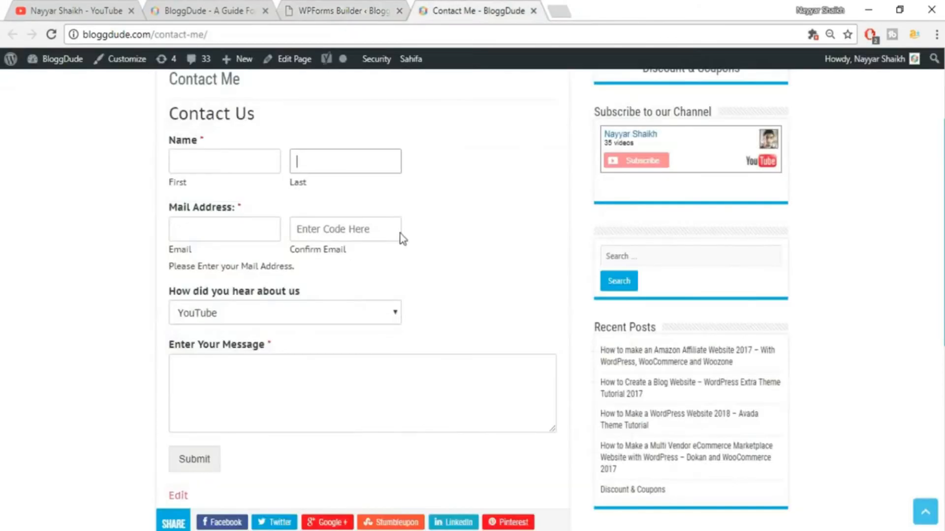
scroll(326, 397, "down", 2)
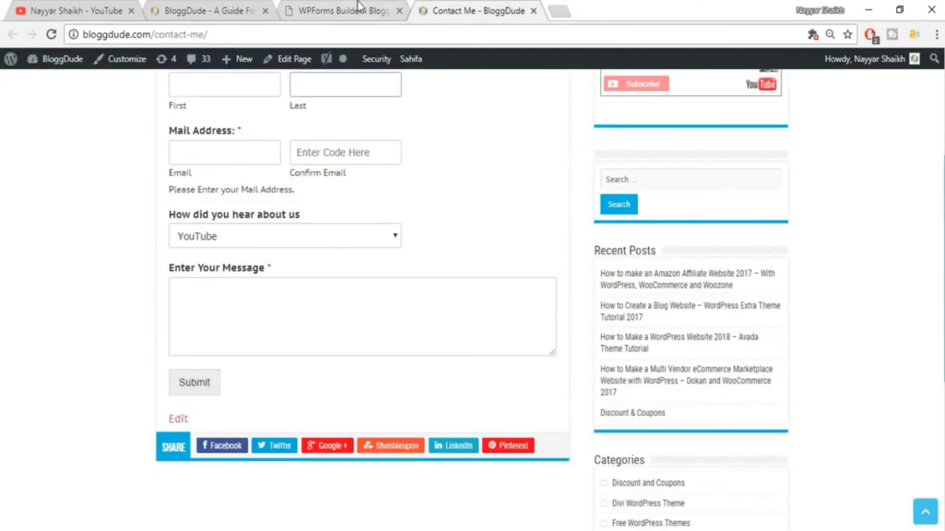
key("ctrl+shift+Tab")
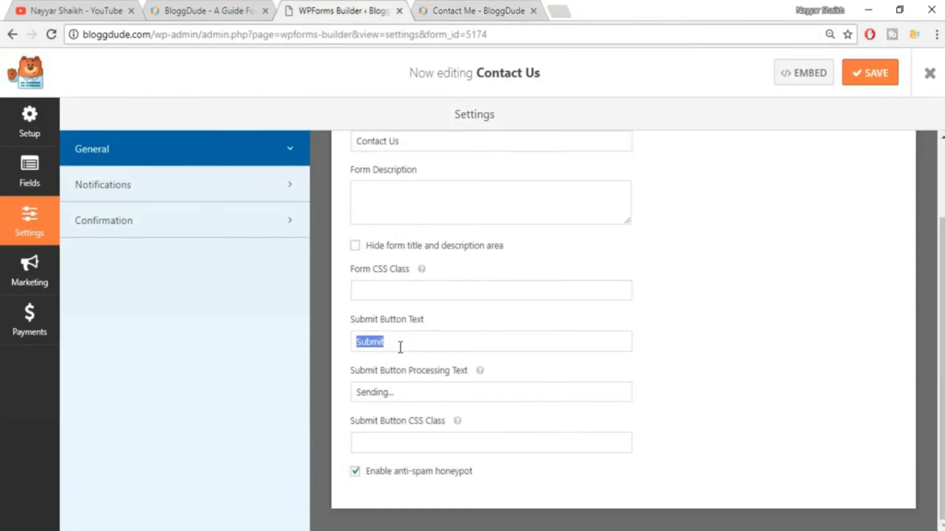
key("BackSpace")
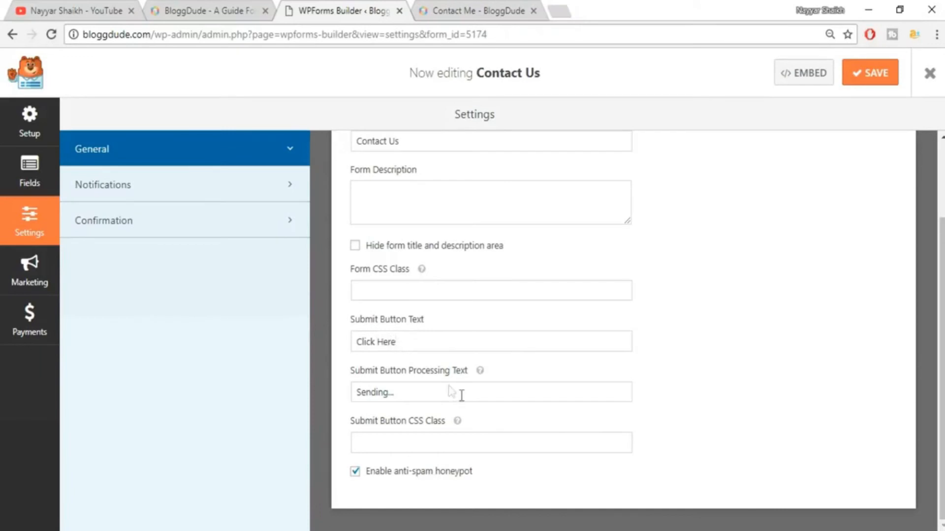
left_click(869, 73)
Review the live page's submit button and the form's Submit Button Processing Text setting.
left_click(422, 8)
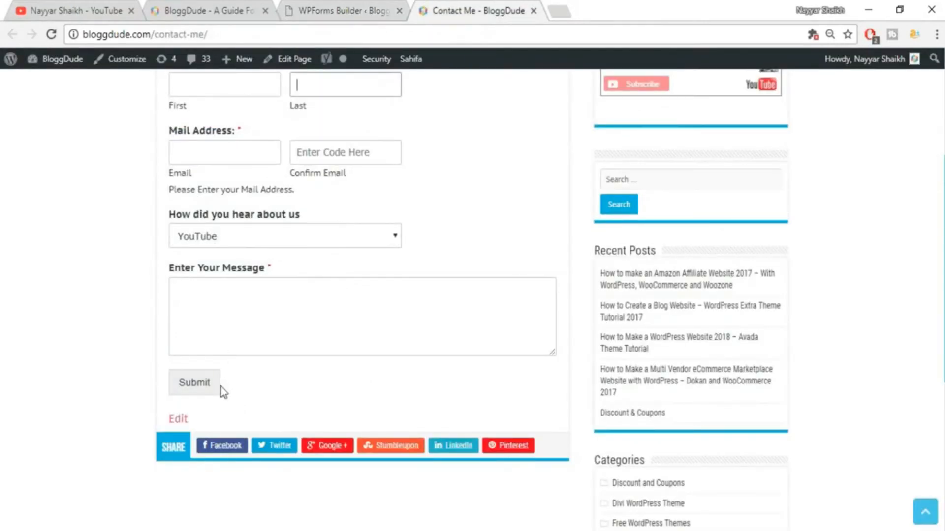
left_click(346, 6)
left_click_drag(407, 400, 349, 397)
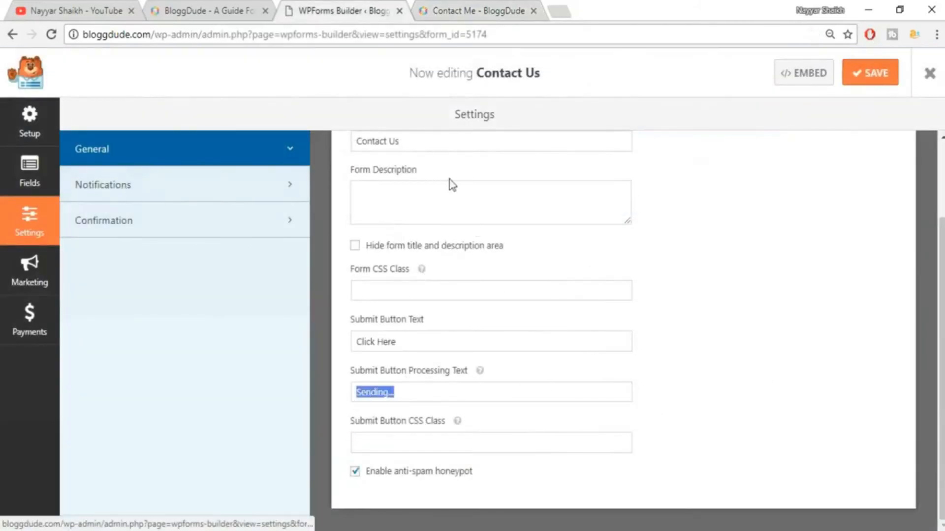
scroll(521, 334, "up", 2)
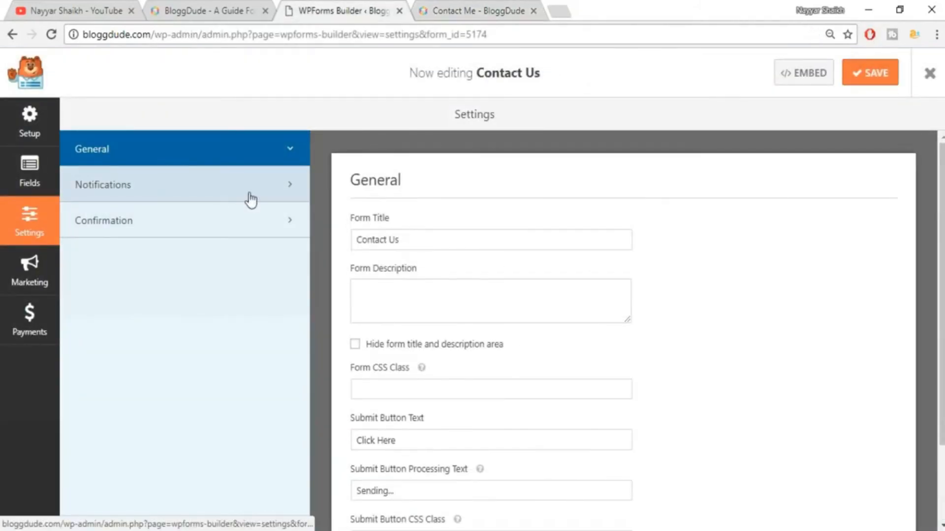
Examine the form's notification settings, including the recipient address, email subject, sender name and message.
left_click(202, 192)
scroll(676, 268, "down", 3)
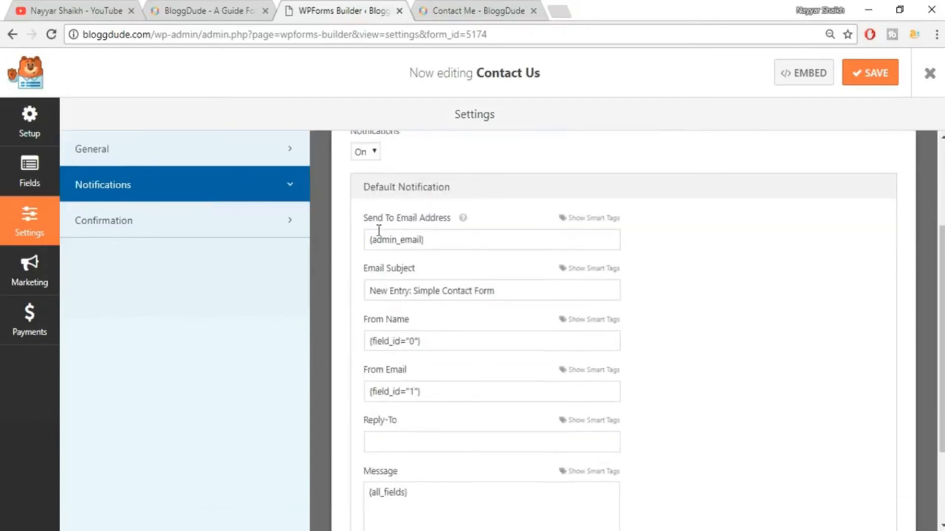
left_click_drag(454, 238, 363, 246)
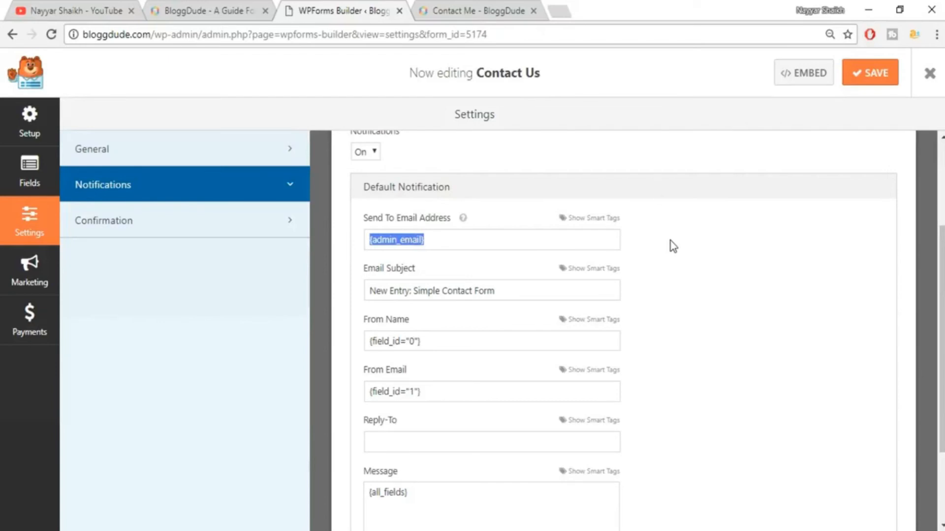
left_click(493, 9)
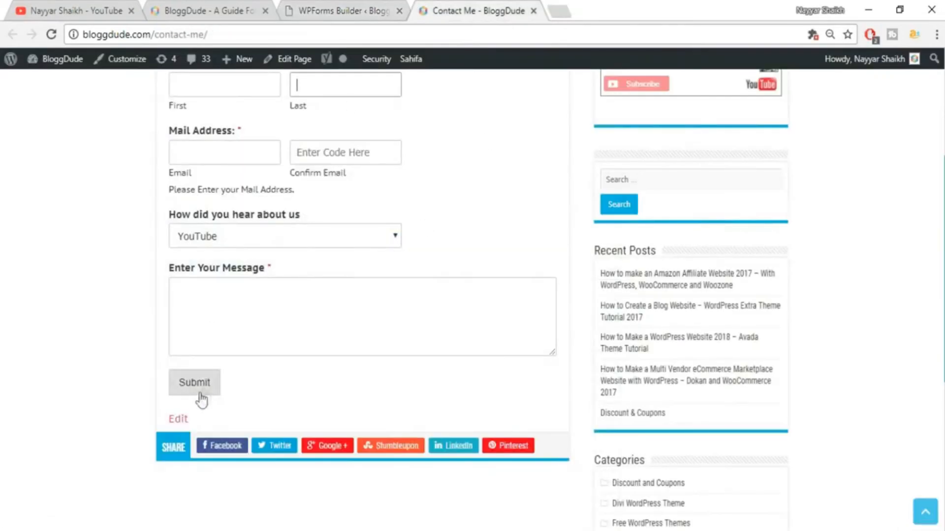
left_click(358, 7)
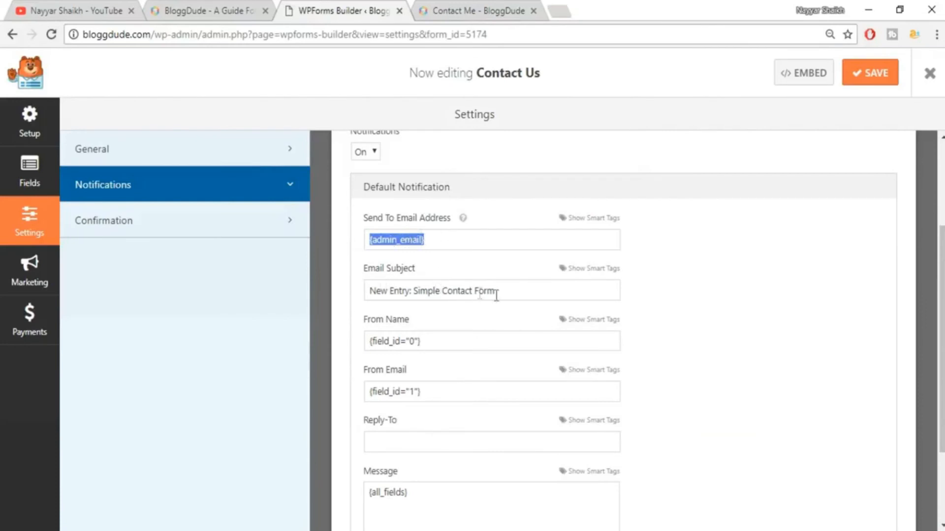
left_click_drag(532, 296, 352, 289)
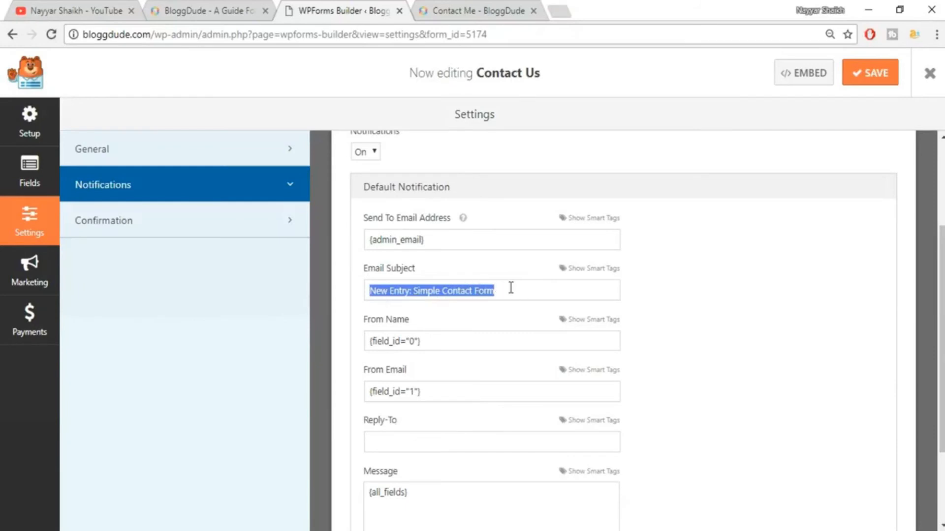
scroll(836, 315, "down", 3)
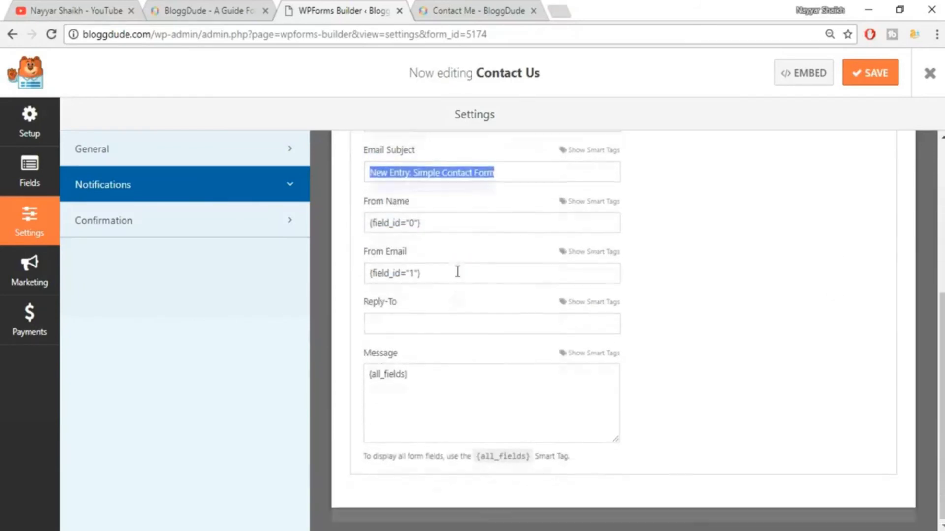
left_click_drag(456, 222, 339, 228)
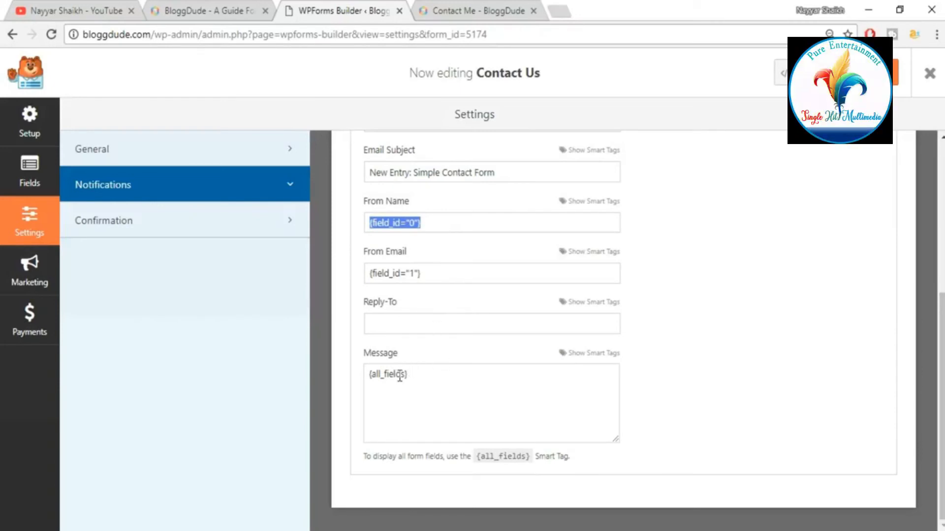
triple_click(439, 372)
scroll(451, 359, "up", 5)
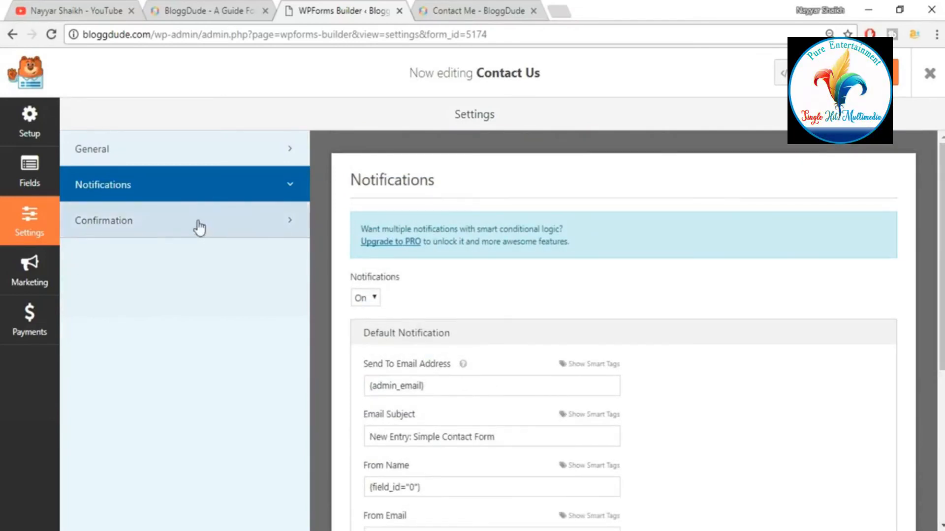
scroll(473, 421, "down", 4)
scroll(394, 374, "up", 1)
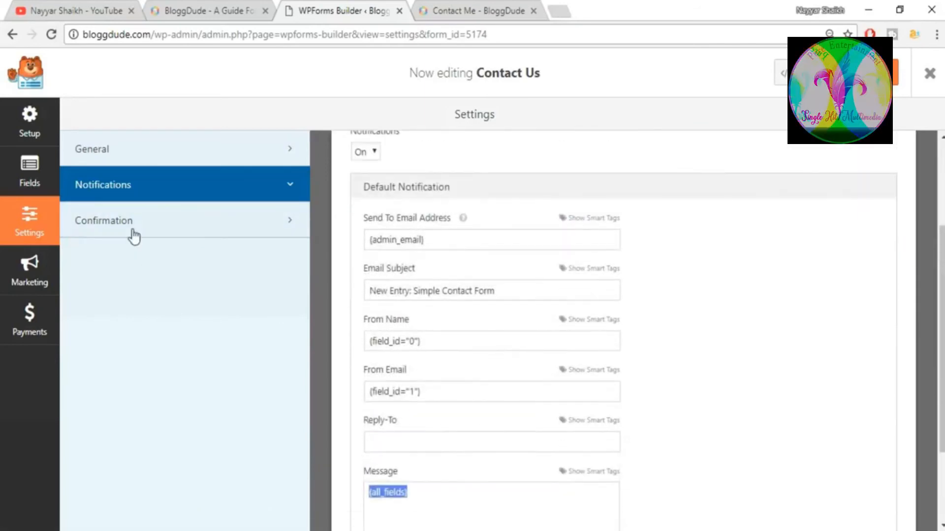
Open the form's confirmation settings and try the Show Page confirmation type, checking the pages it offers.
left_click(151, 239)
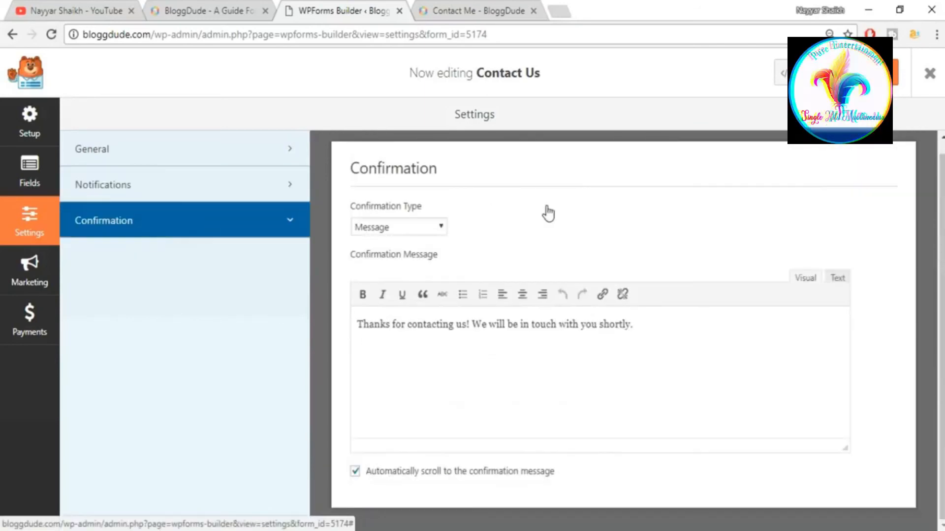
scroll(463, 315, "up", 1)
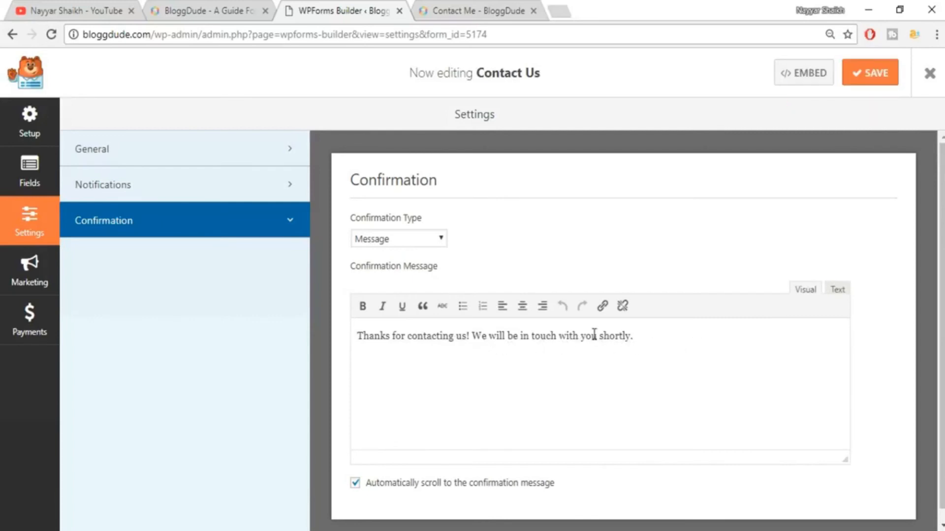
left_click(395, 238)
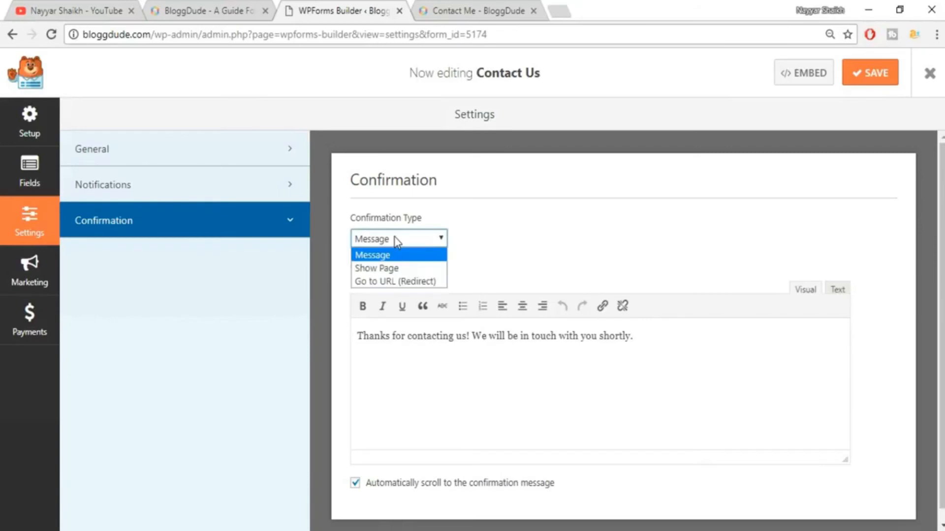
left_click(384, 269)
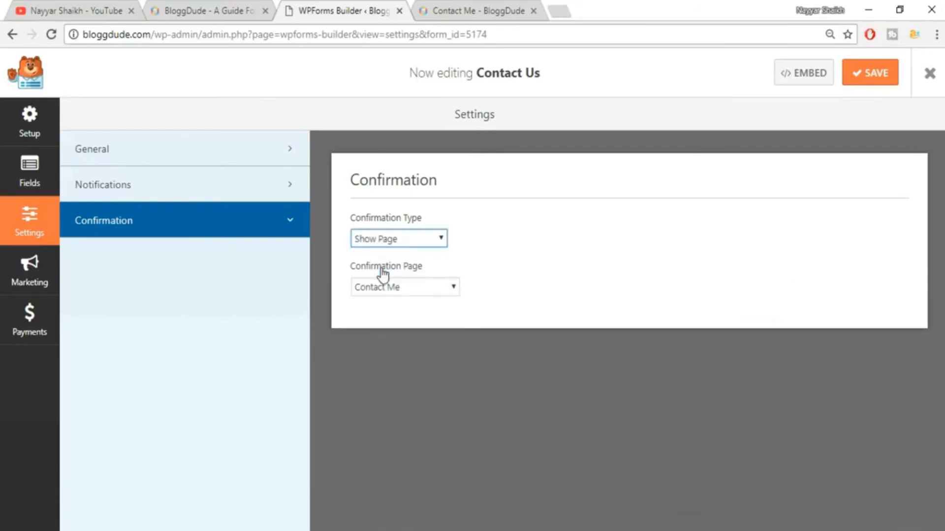
left_click(406, 288)
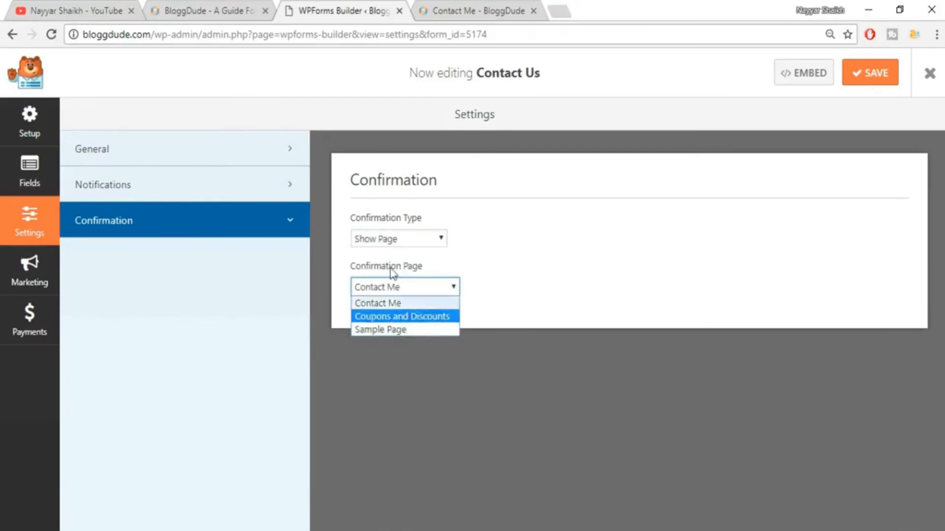
Try the Go to URL (Redirect) confirmation type to view its redirect URL setting.
left_click(386, 231)
left_click(386, 231)
left_click(396, 241)
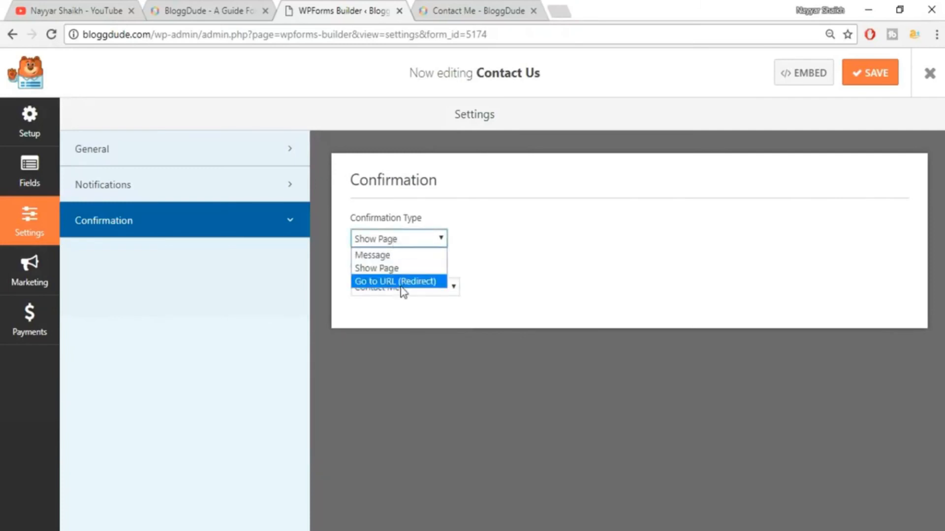
left_click(401, 283)
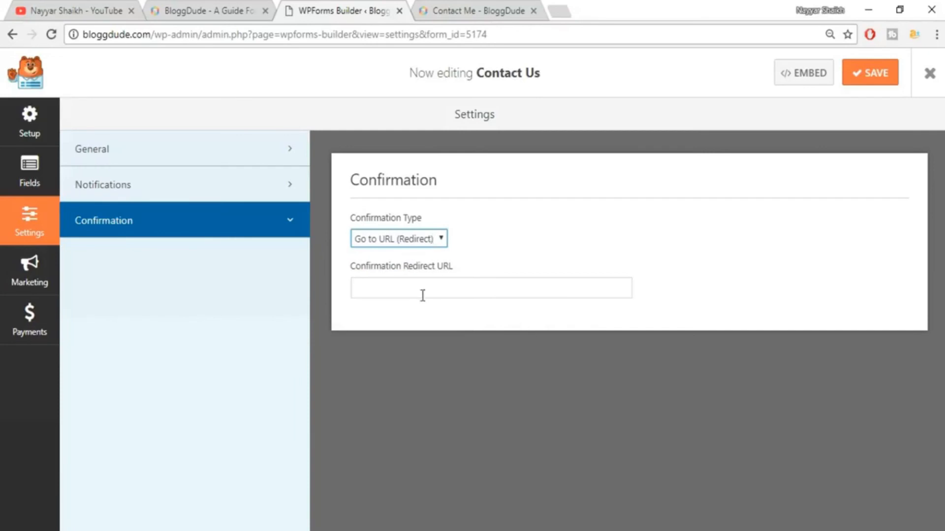
left_click(471, 7)
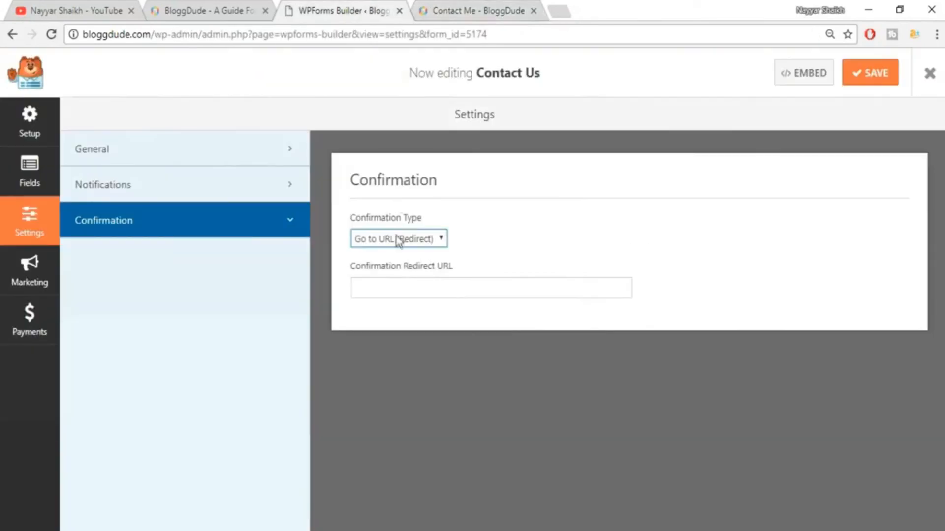
Set the Confirmation Type to Message and save the form.
left_click(397, 239)
left_click(396, 256)
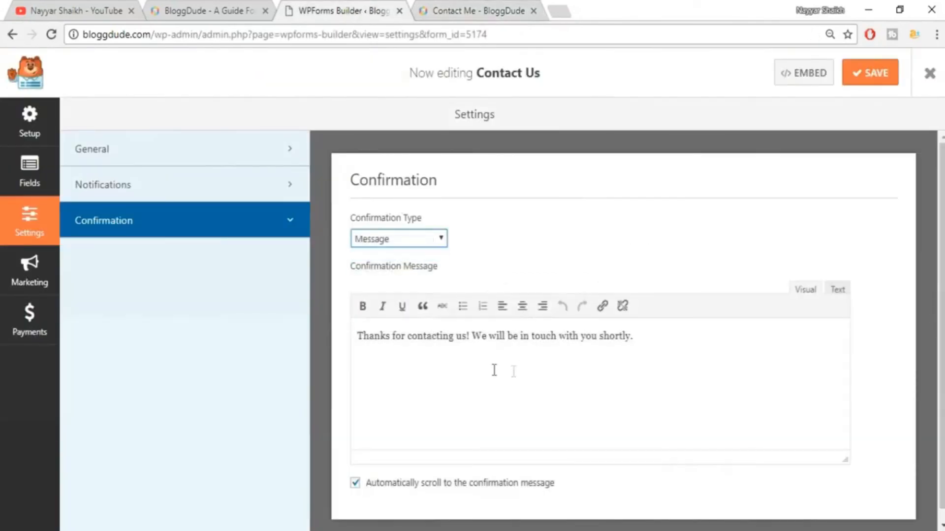
left_click(869, 73)
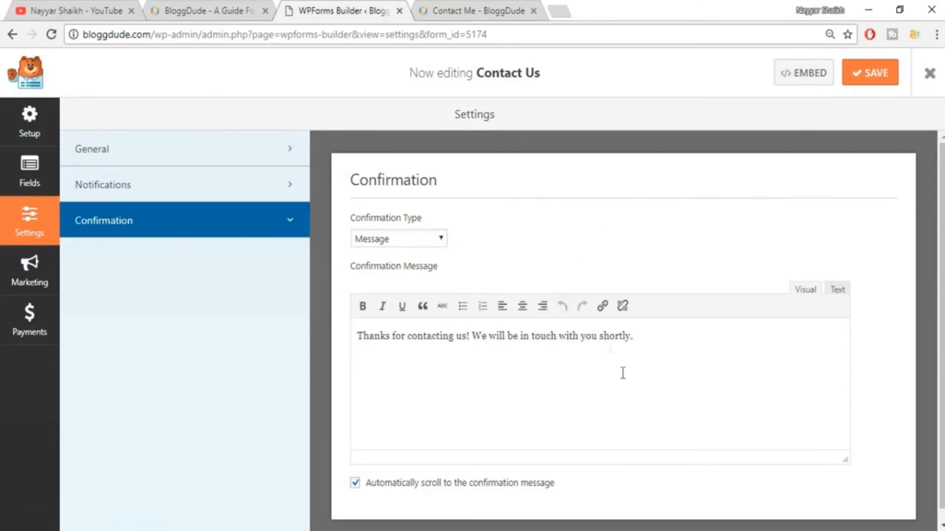
Review the contact form and the sidebar on the live Contact Me page.
left_click(502, 11)
scroll(436, 299, "up", 5)
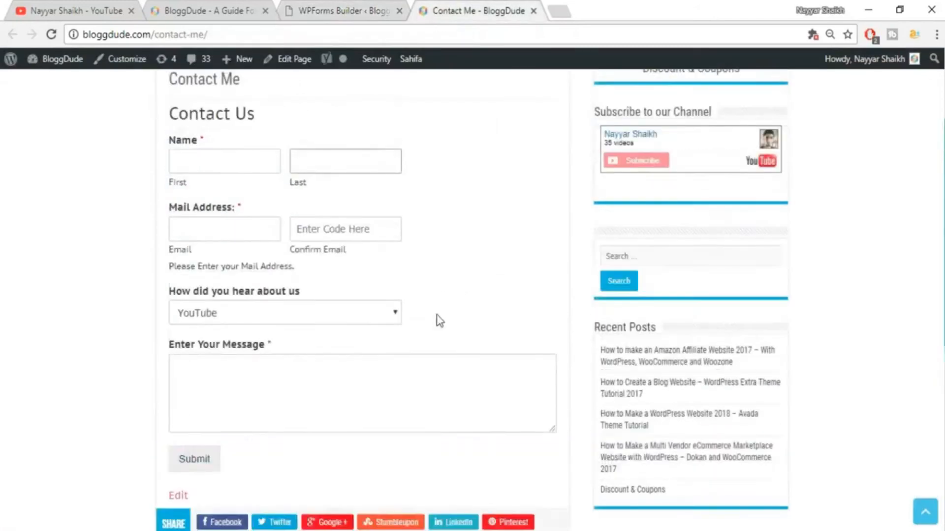
scroll(443, 374, "down", 4)
left_click(344, 10)
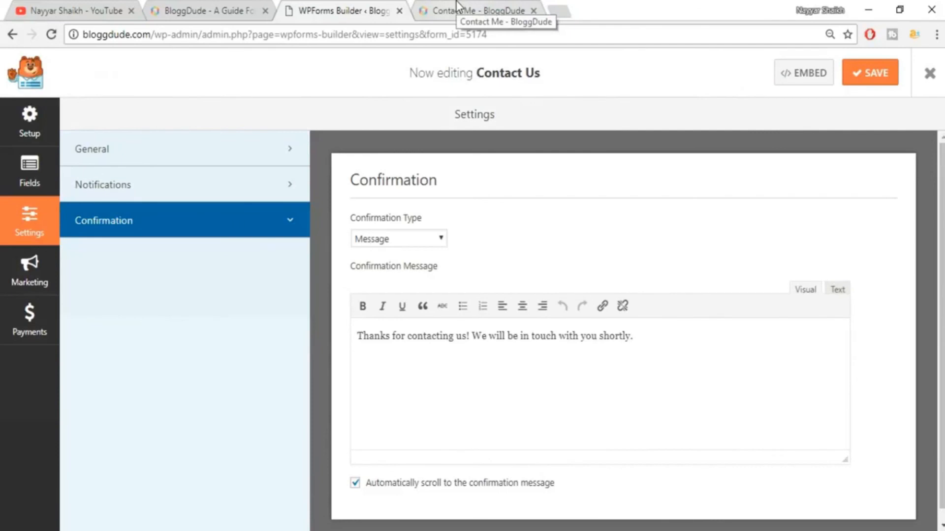
left_click(458, 7)
left_click(353, 9)
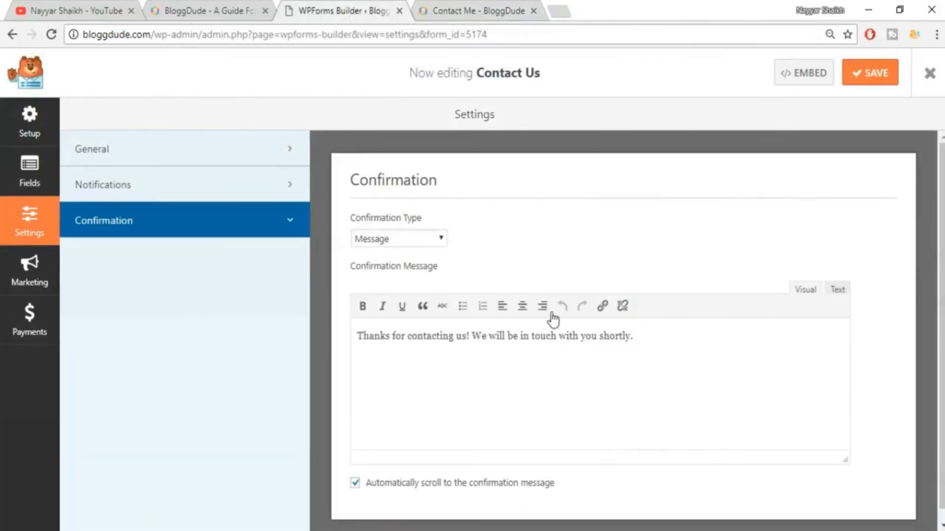
left_click(483, 8)
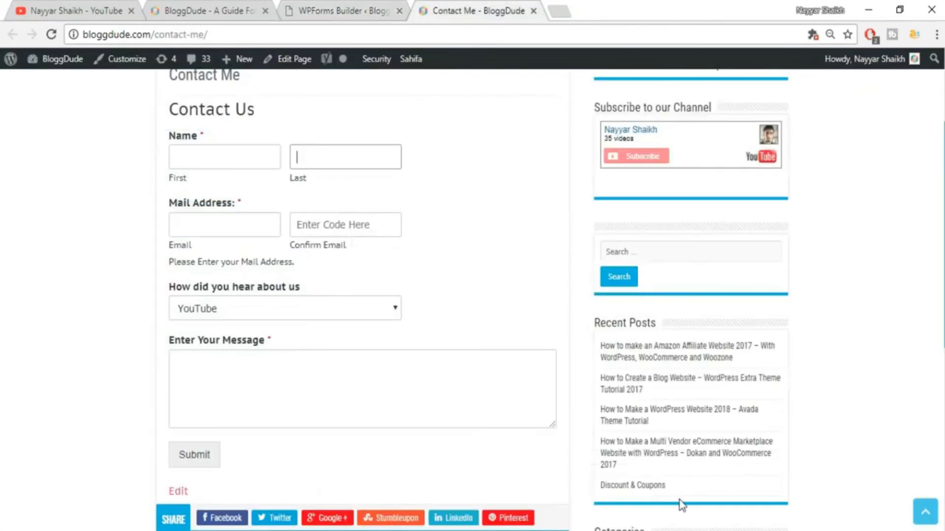
scroll(674, 443, "up", 4)
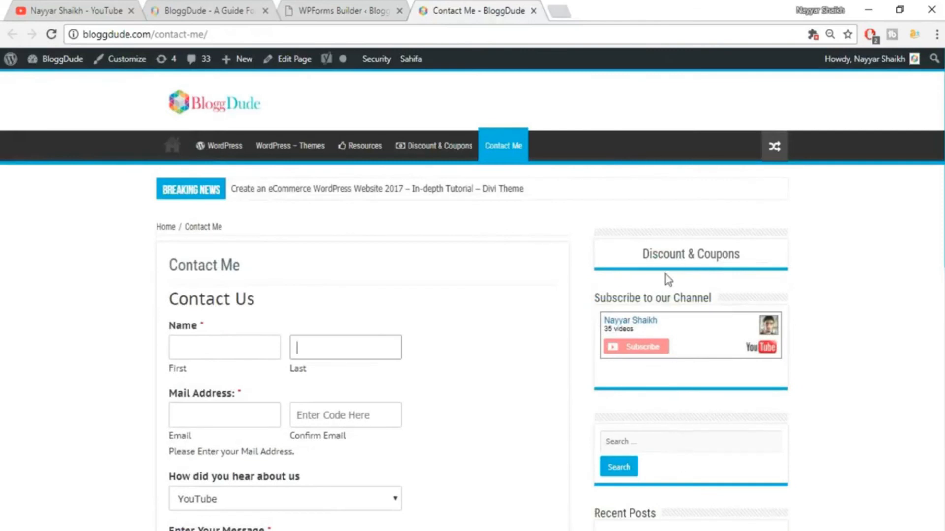
Close the Contact Us form builder and open the WordPress widget management page.
left_click(291, 8)
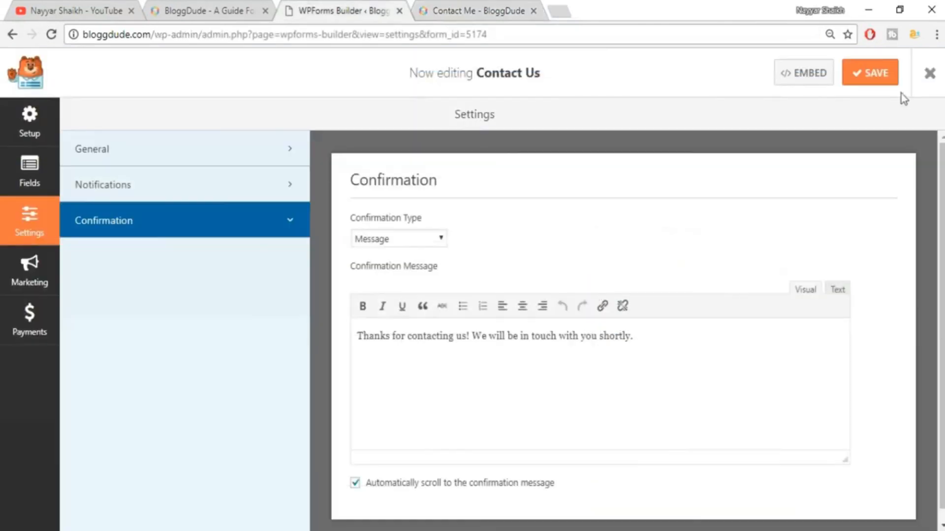
left_click(929, 73)
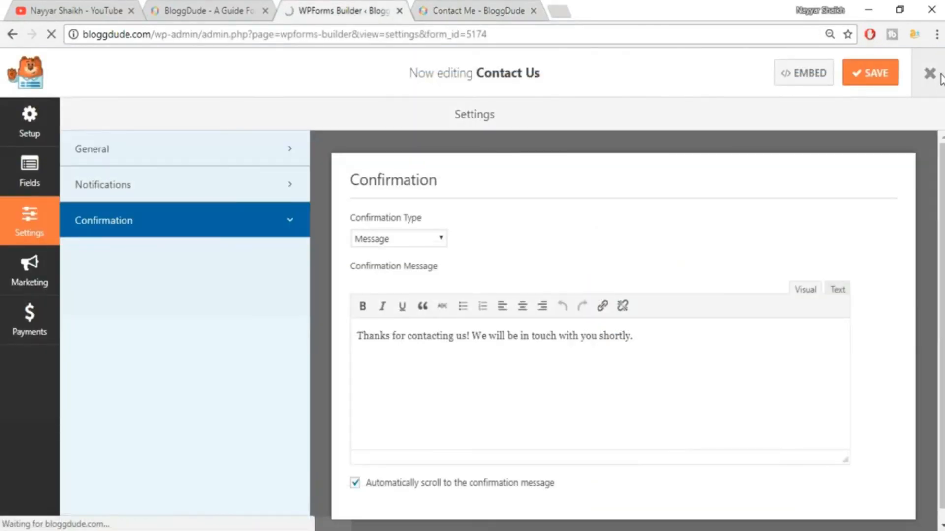
mouse_move(48, 386)
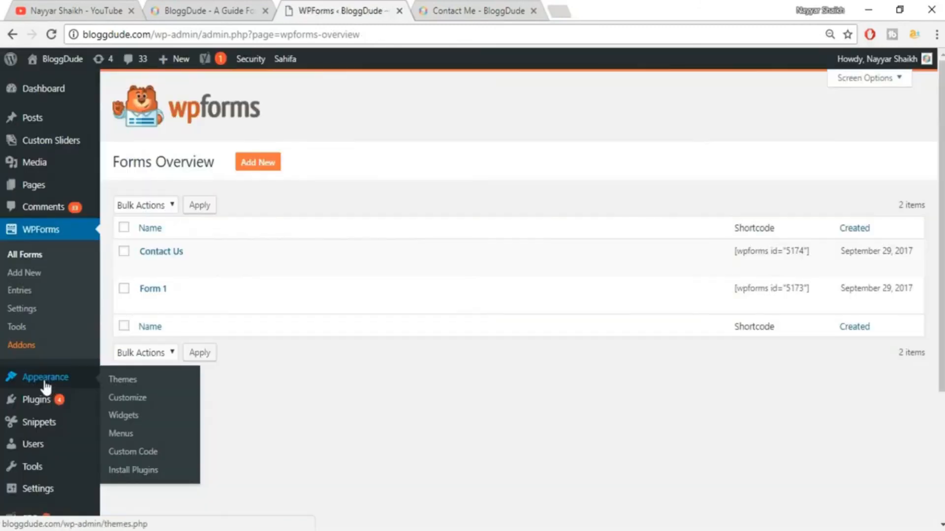
left_click(131, 420)
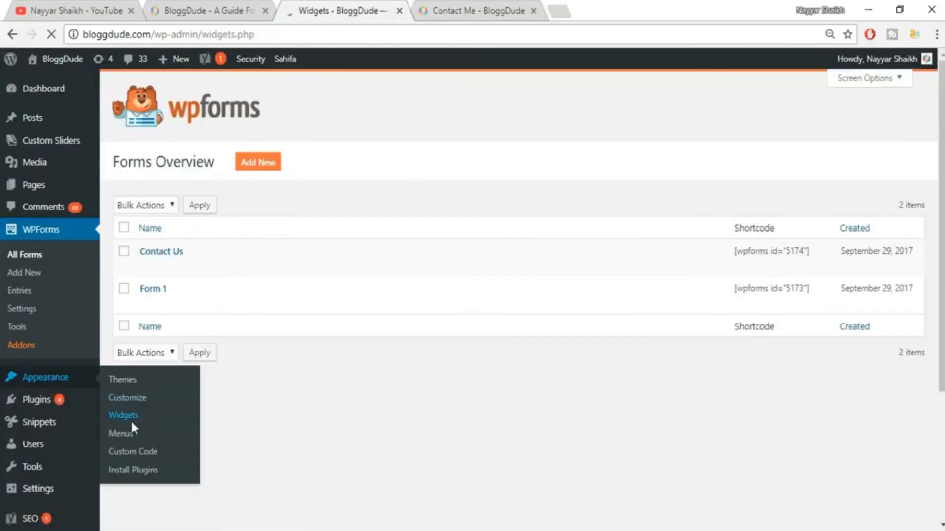
Add a WPForms widget to the Primary Widget Area and move it above all the other widgets.
scroll(423, 279, "down", 15)
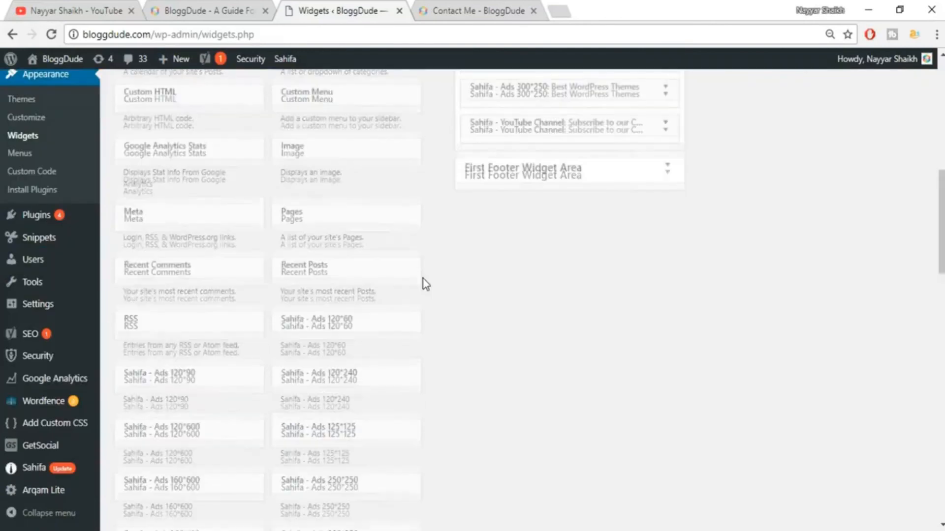
scroll(423, 279, "down", 8)
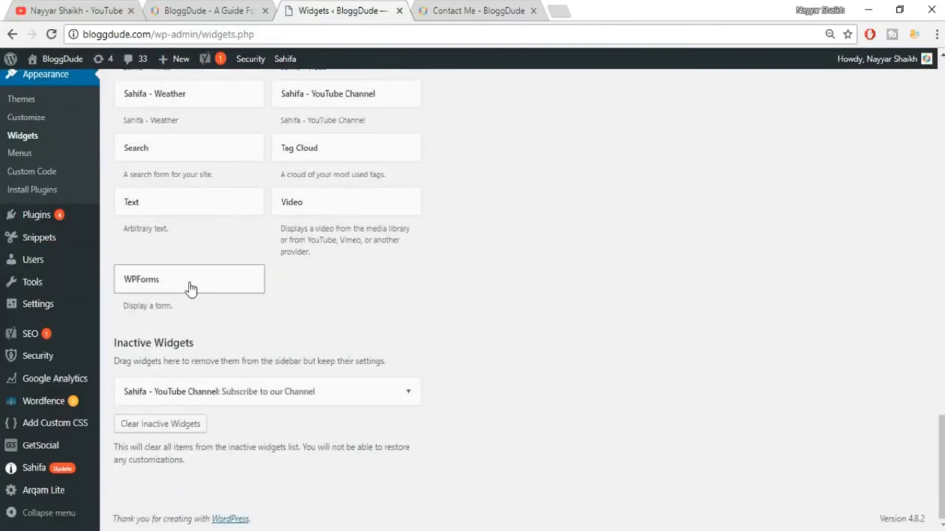
left_click(191, 290)
left_click(211, 437)
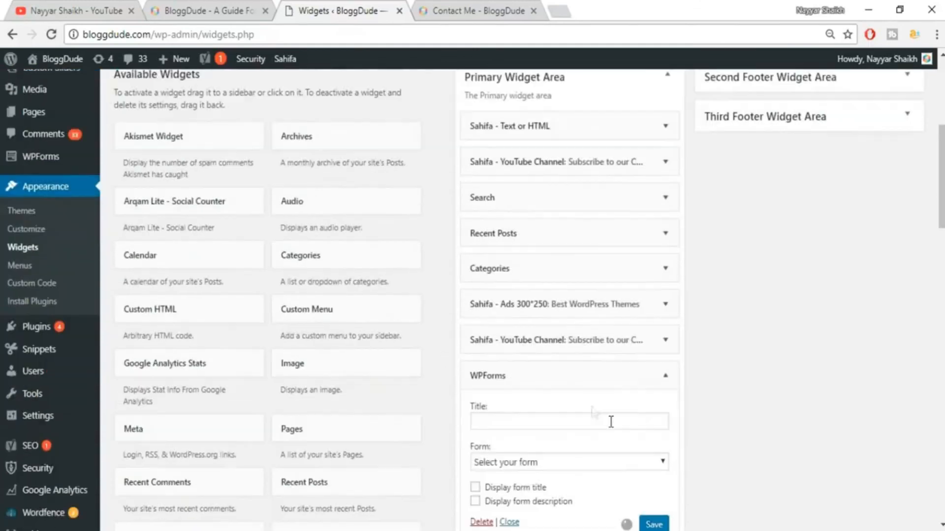
left_click(666, 376)
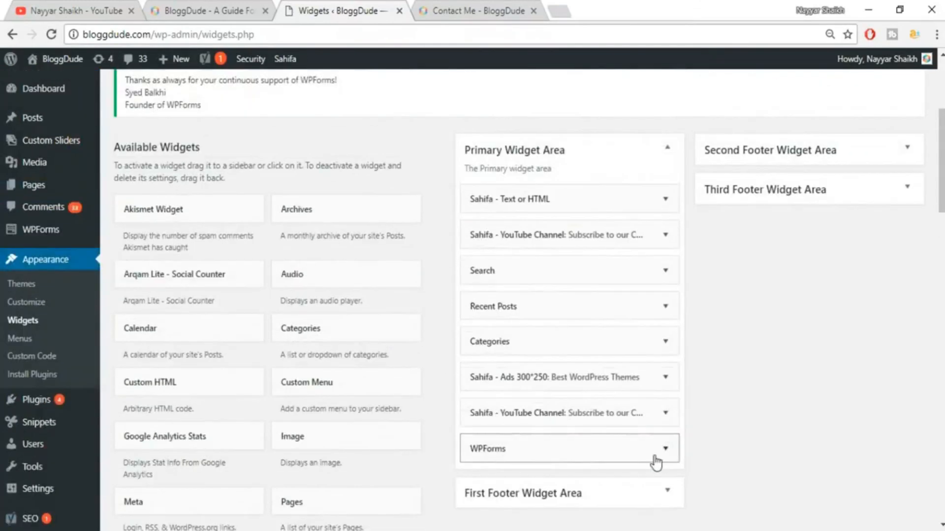
left_click_drag(548, 456, 639, 208)
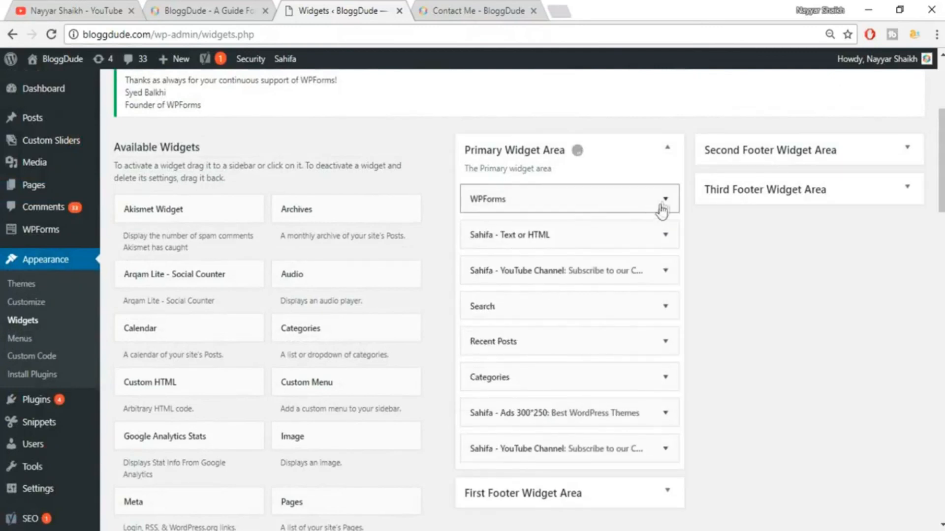
Title the WPForms widget "Contact Us", assign it the Contact Us form, enable Display form title and save it.
left_click(665, 199)
left_click(592, 247)
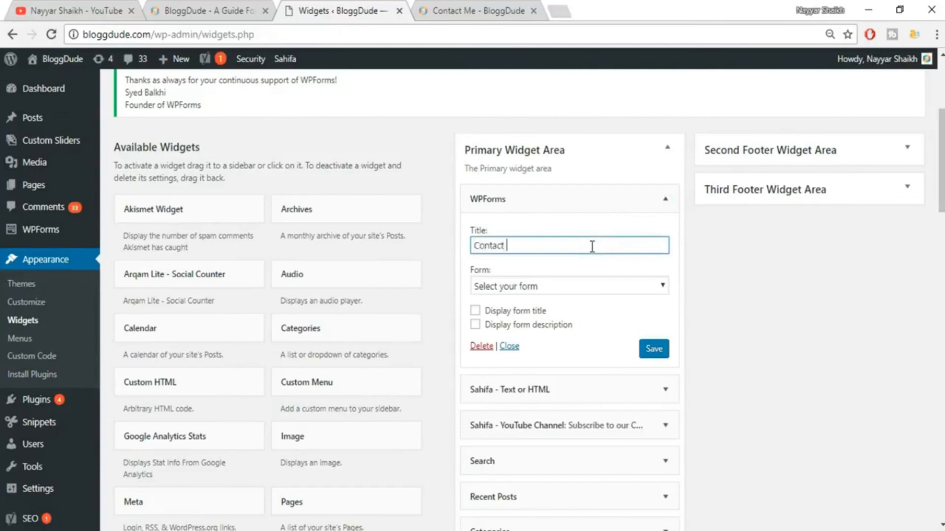
left_click(590, 285)
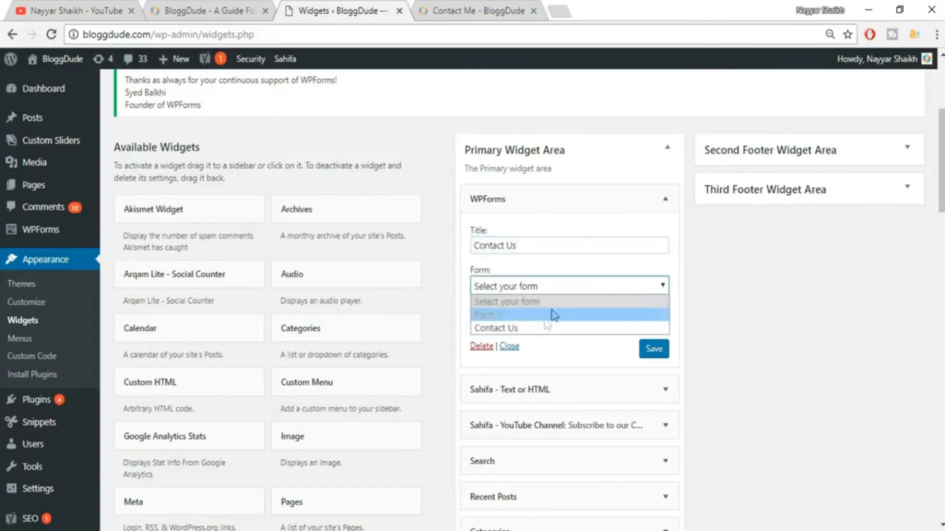
left_click(537, 327)
left_click(515, 310)
left_click(652, 350)
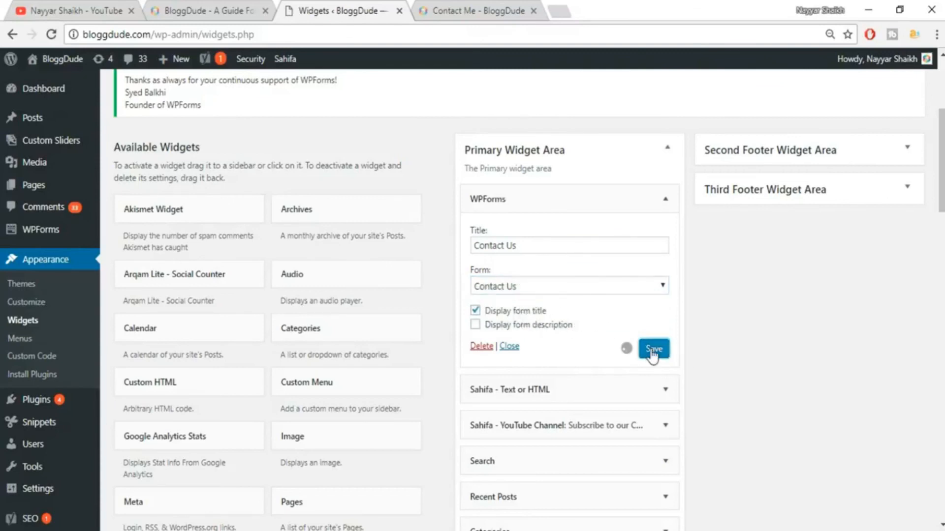
Reload the live Contact Me page and examine the contact form in its sidebar.
left_click(491, 9)
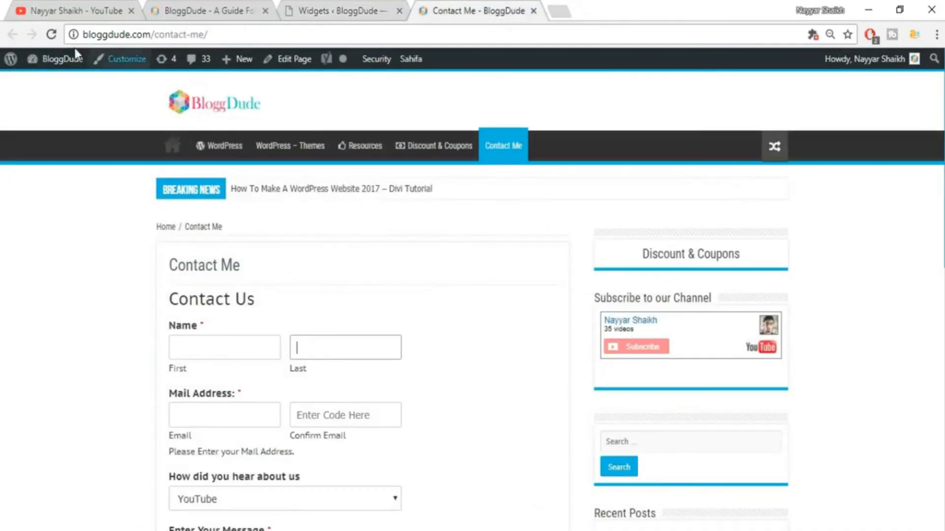
left_click(52, 34)
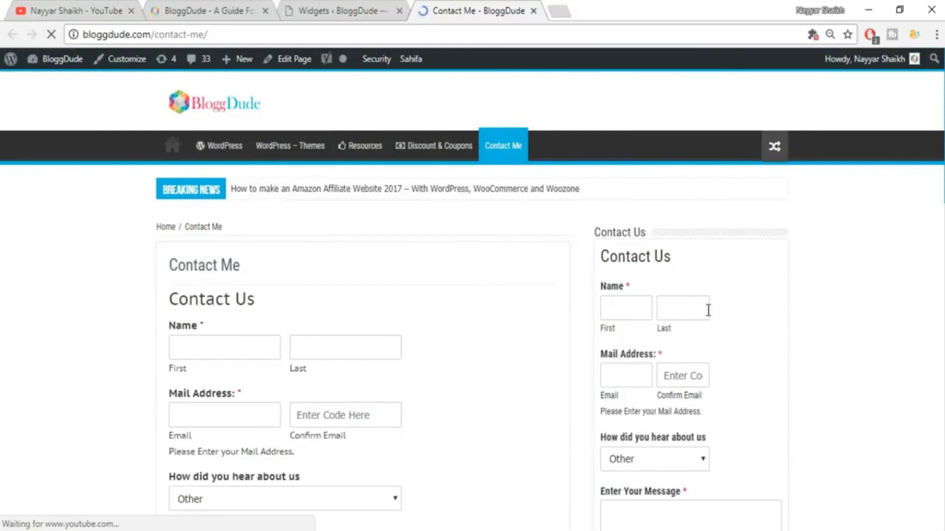
scroll(704, 310, "down", 3)
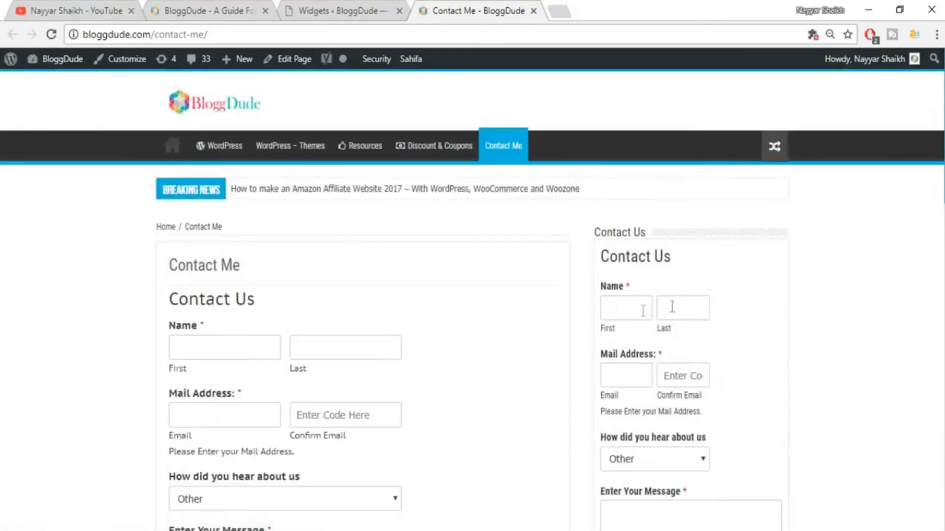
scroll(669, 265, "down", 2)
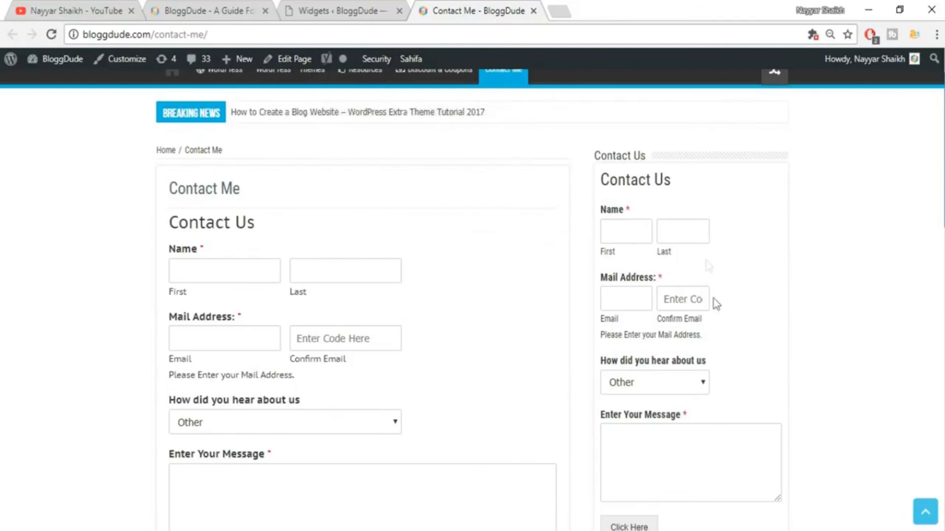
scroll(740, 384, "down", 3)
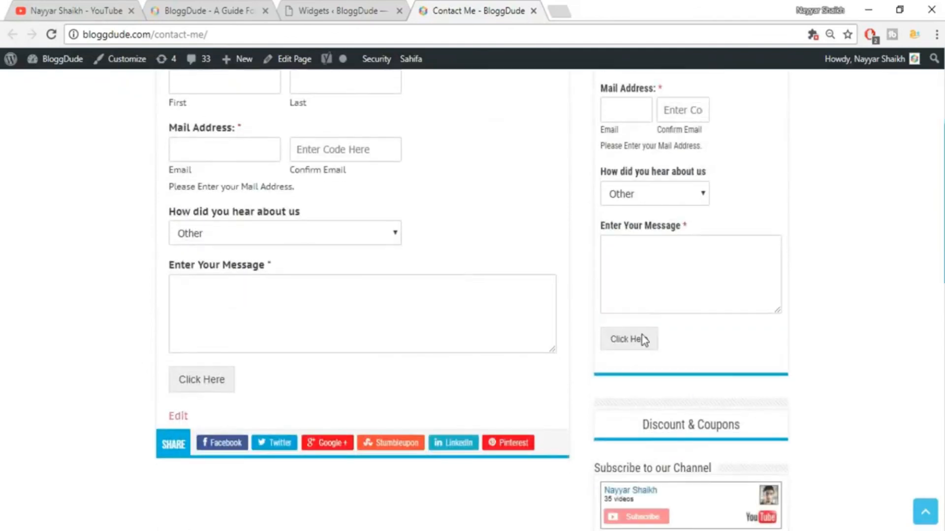
scroll(679, 261, "up", 3)
scroll(689, 202, "up", 1)
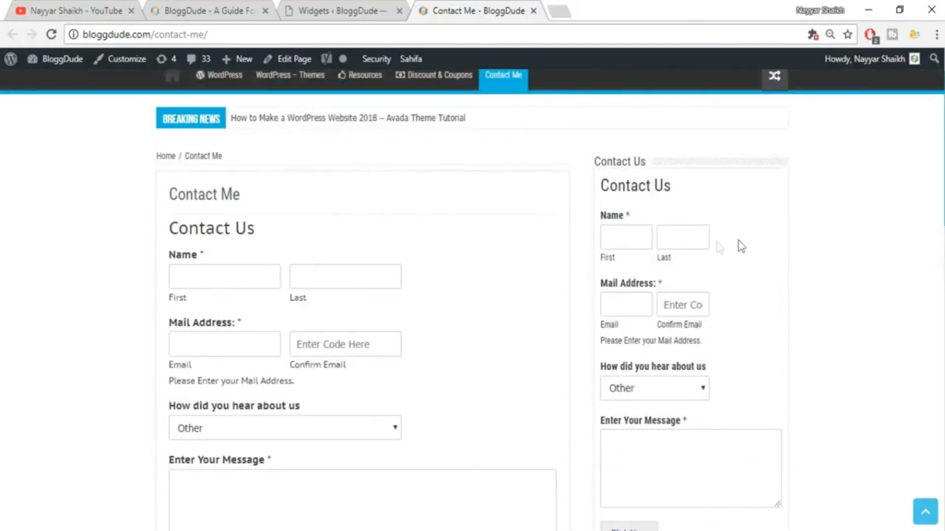